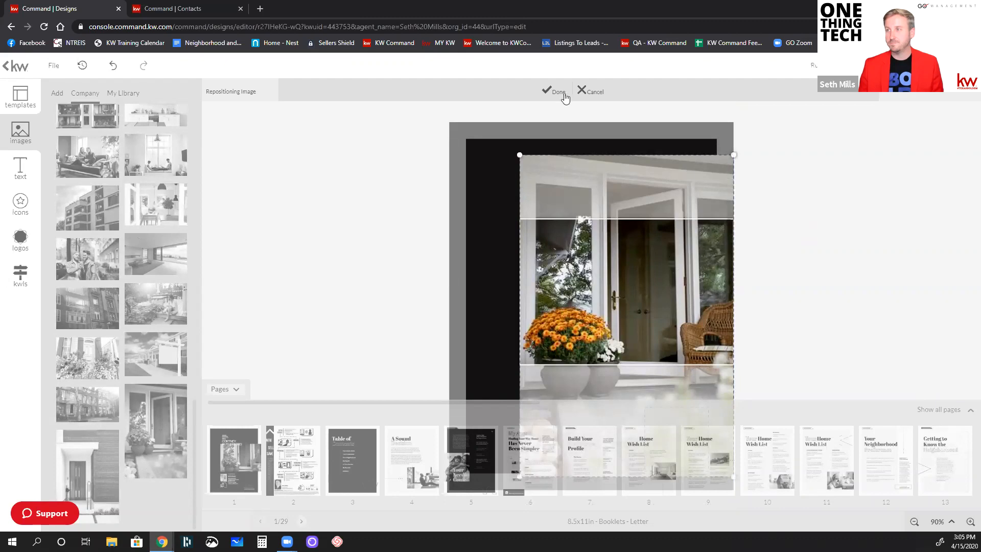
Accept the cover image repositioning and open page 15, Neighborhood Insights, with the page thumbnails hidden
click(560, 92)
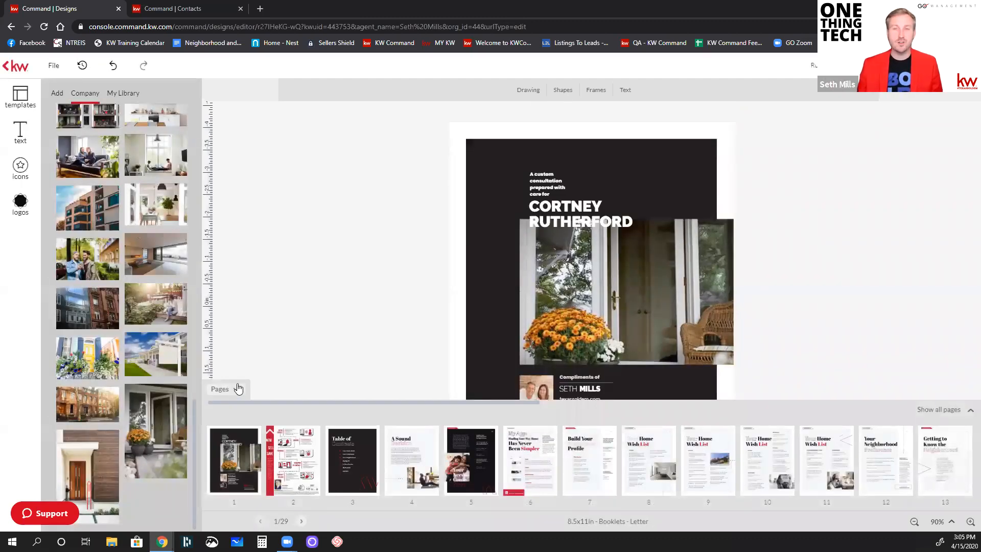
scroll(446, 448, right, 5)
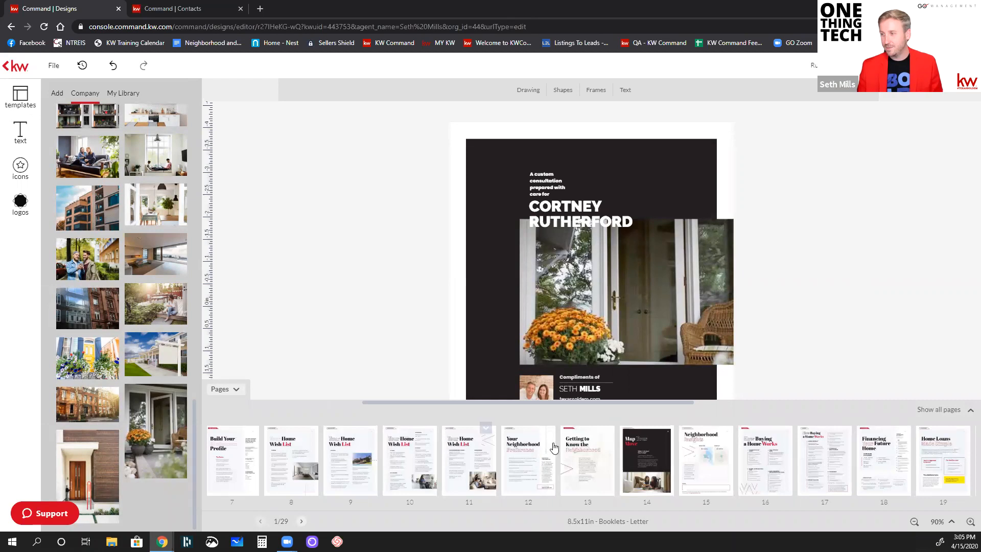
click(703, 461)
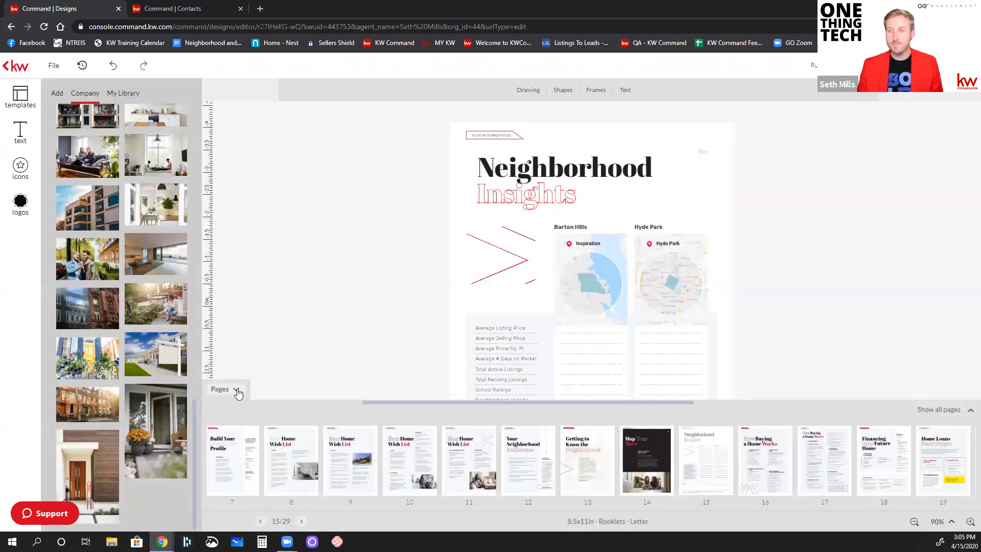
click(237, 393)
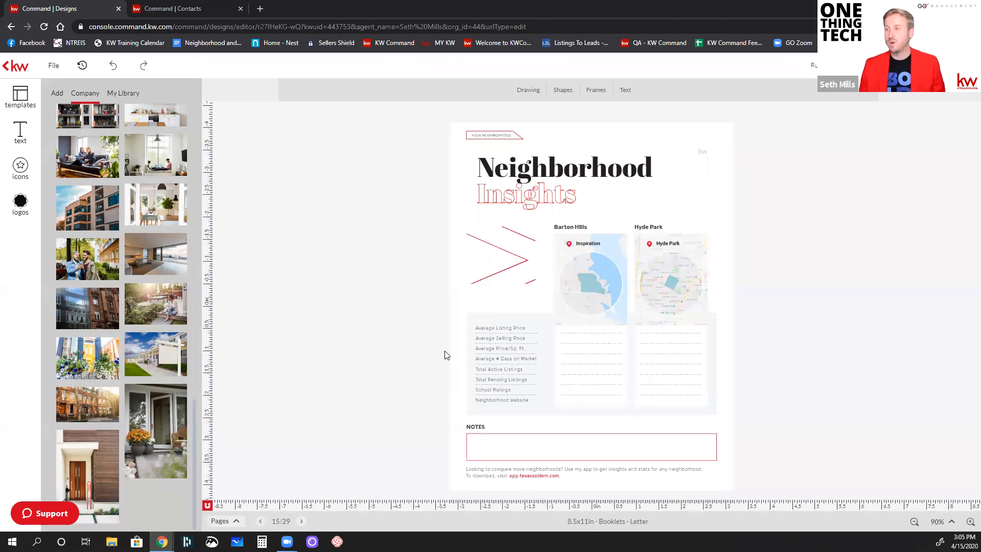
click(506, 353)
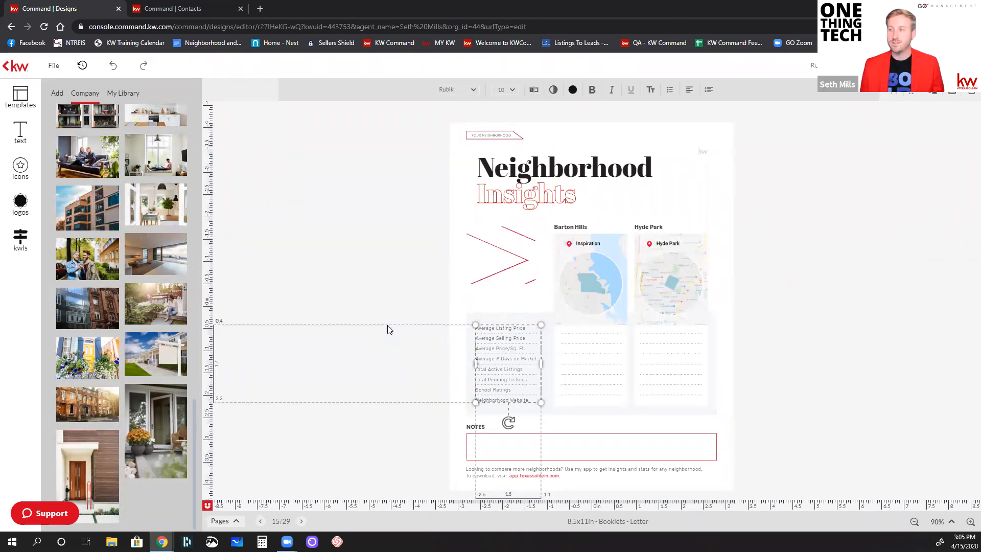
key(Delete)
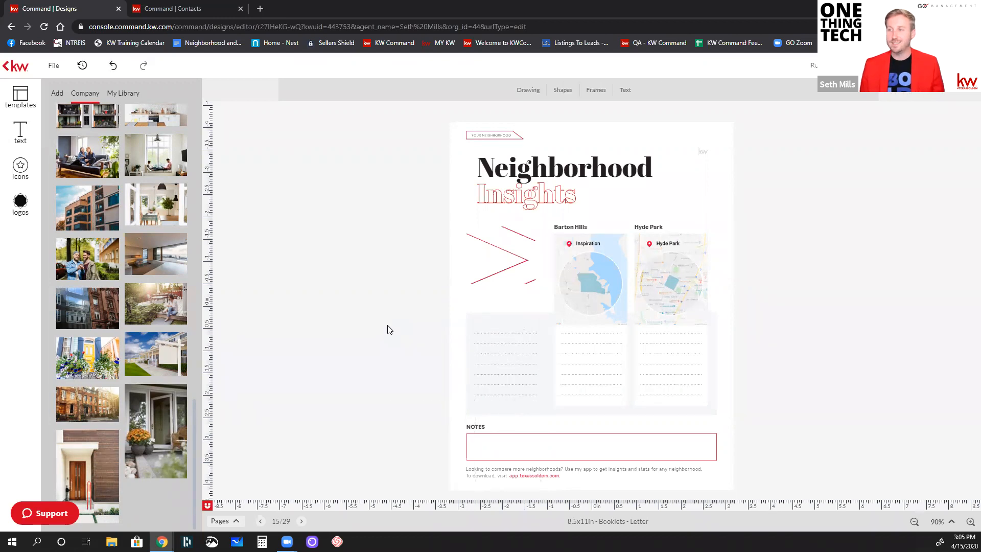
key(ctrl+z)
Cut the text block of statistic labels, from Average Listing Price to Neighborhood Website, off the page
click(479, 349)
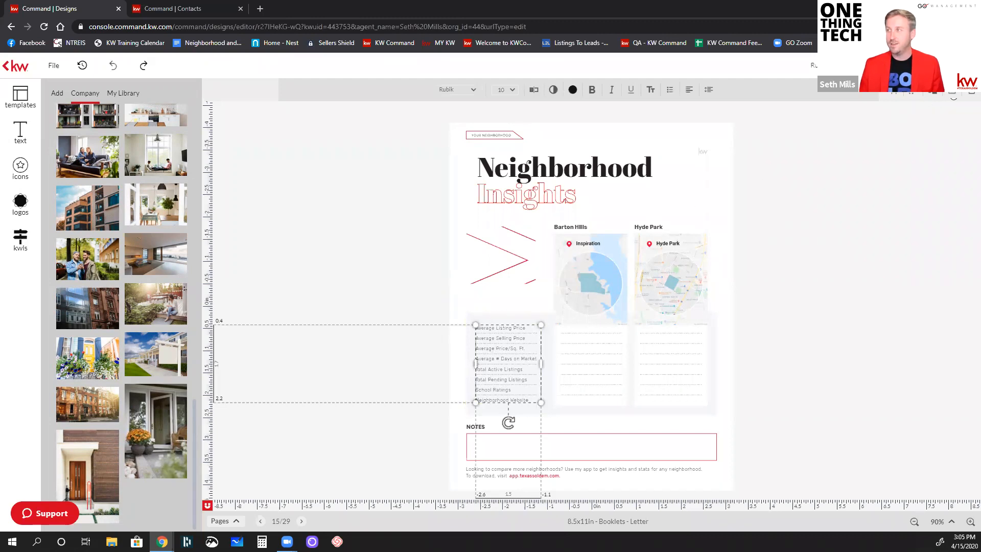
right_click(502, 352)
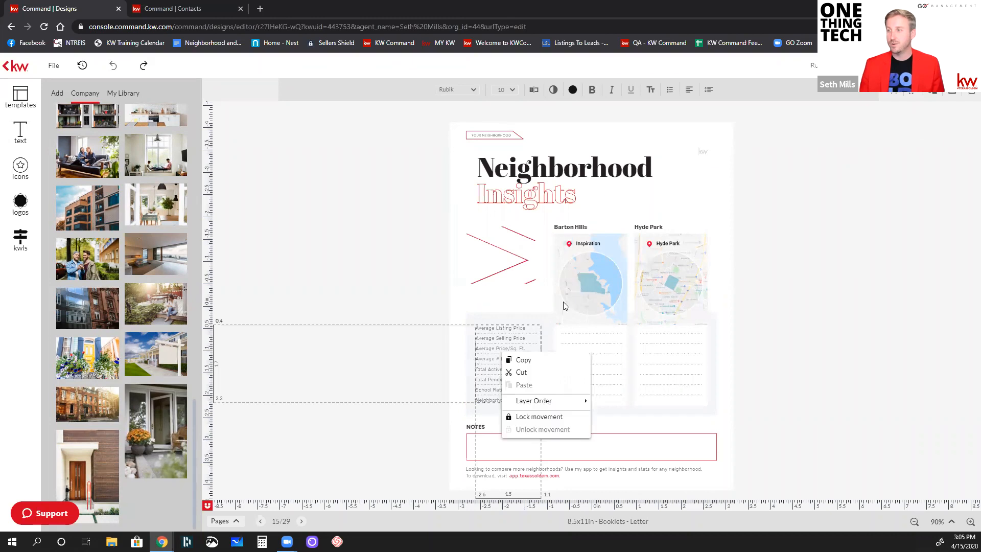
click(531, 372)
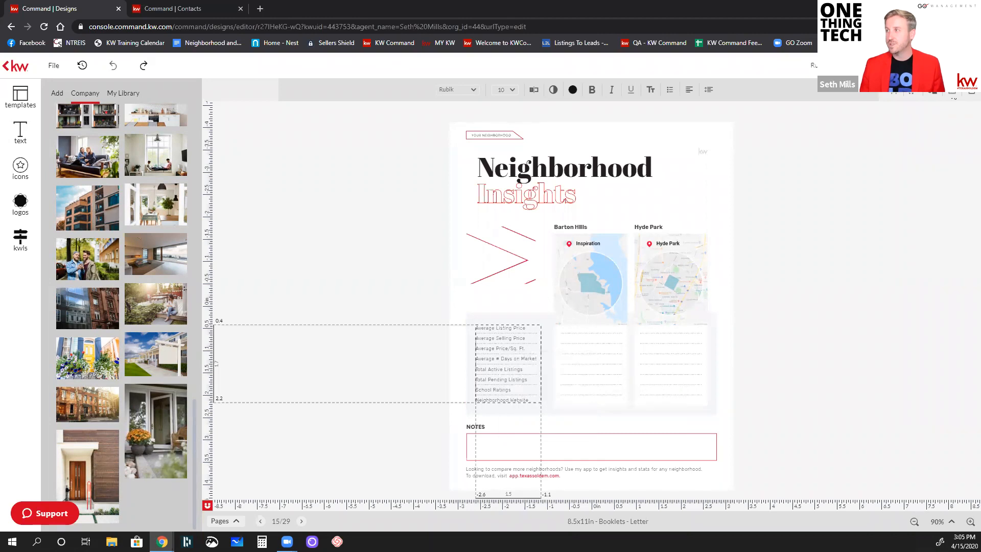
Delete the two map images under the Barton Hills and Hyde Park headings
click(662, 270)
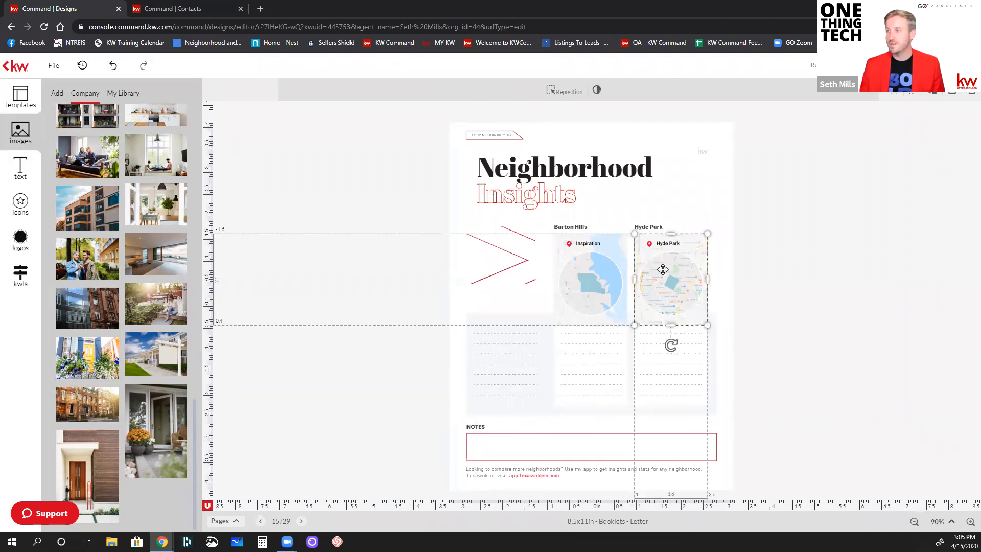
shift+click(610, 270)
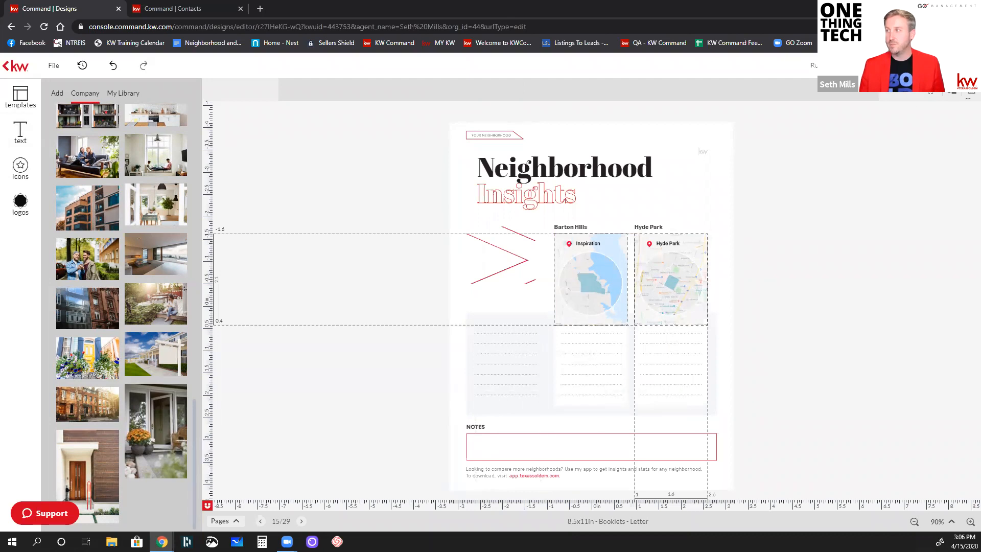
key(Delete)
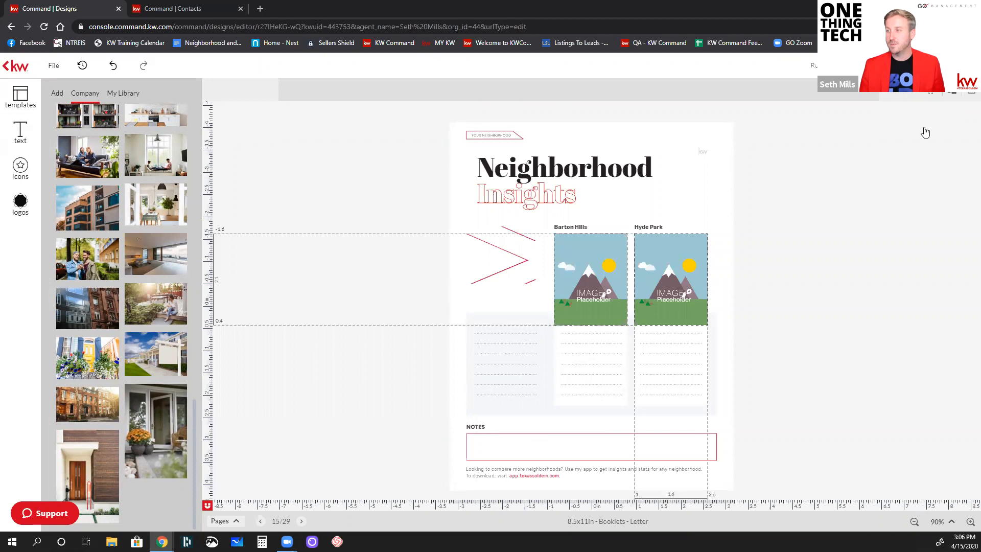
click(803, 234)
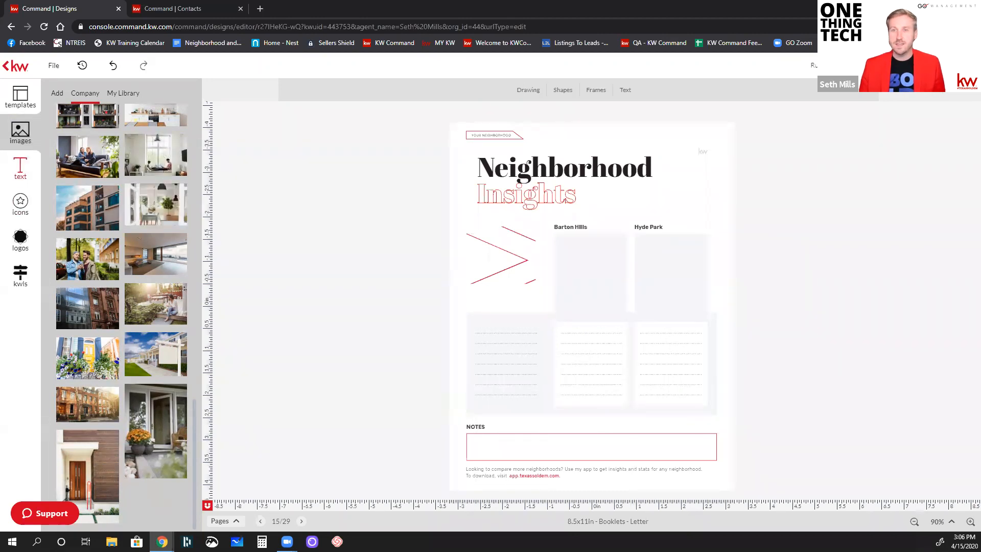
Search the KWLS neighborhood snapshots by postal code for 75098
click(21, 274)
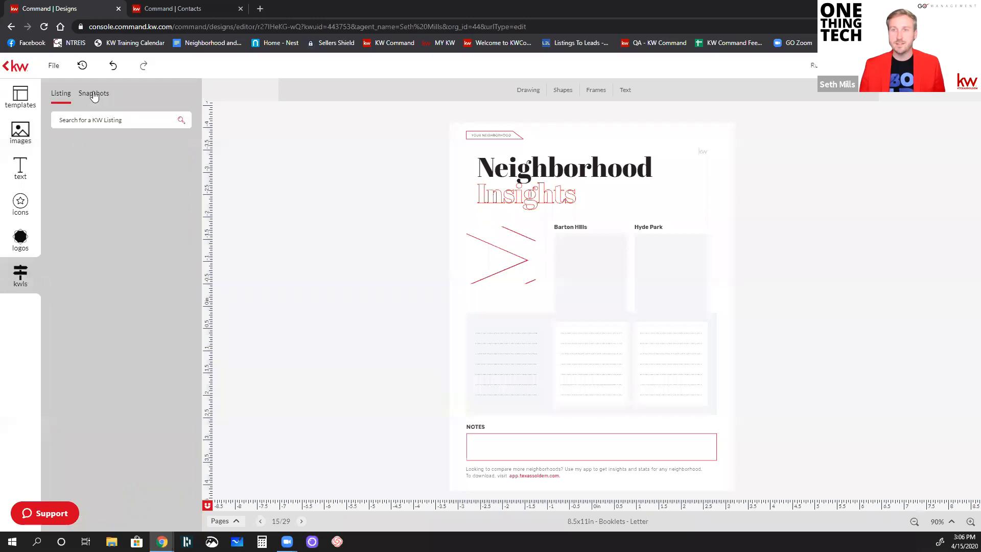
click(93, 97)
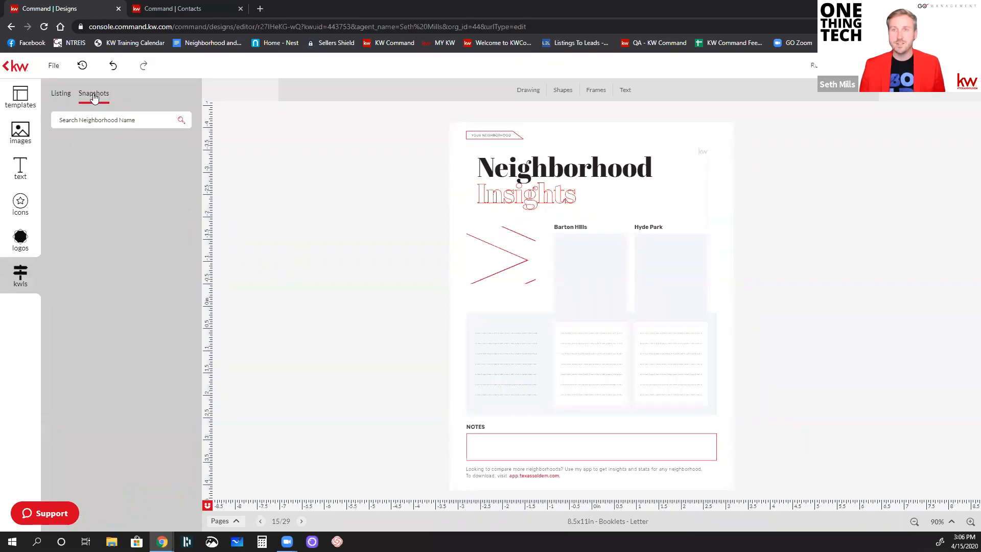
click(114, 122)
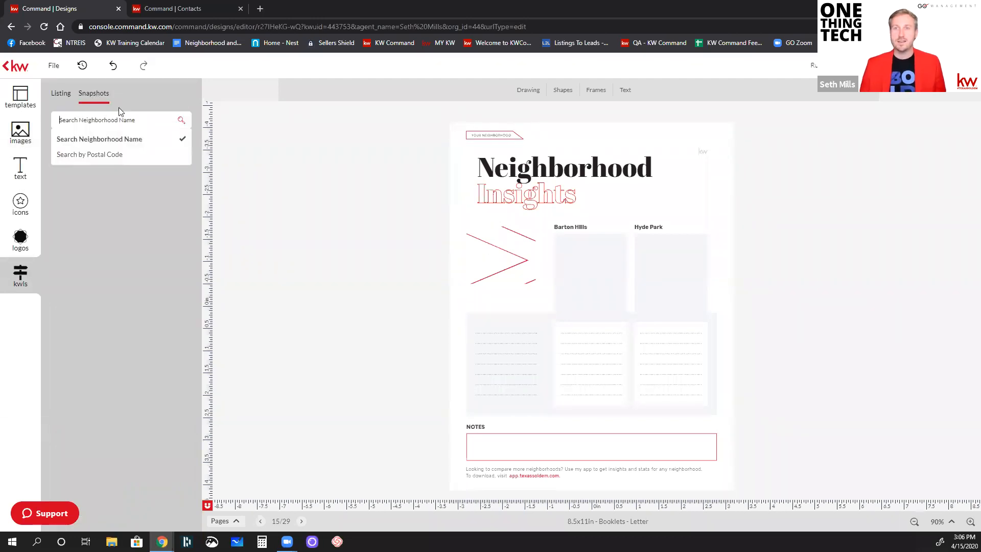
click(105, 155)
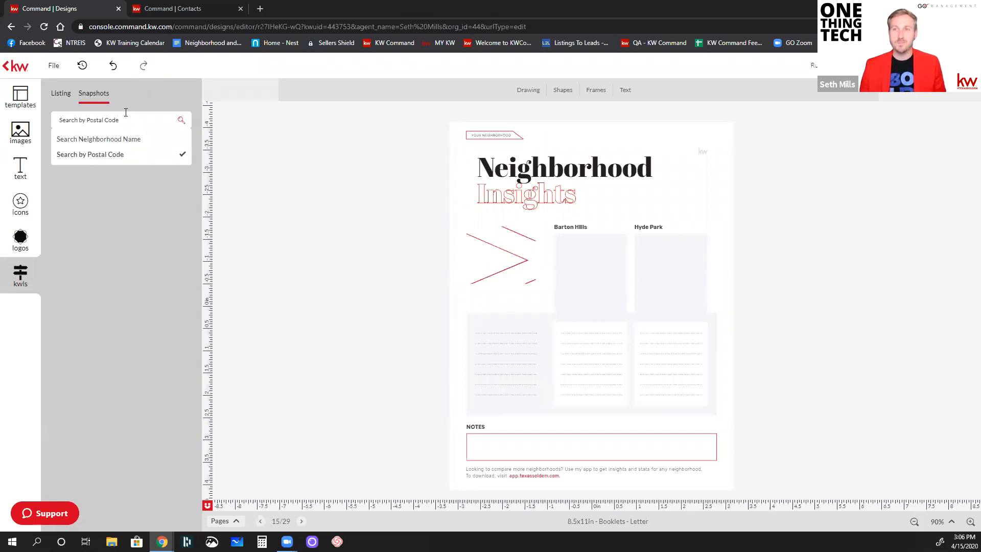
click(121, 118)
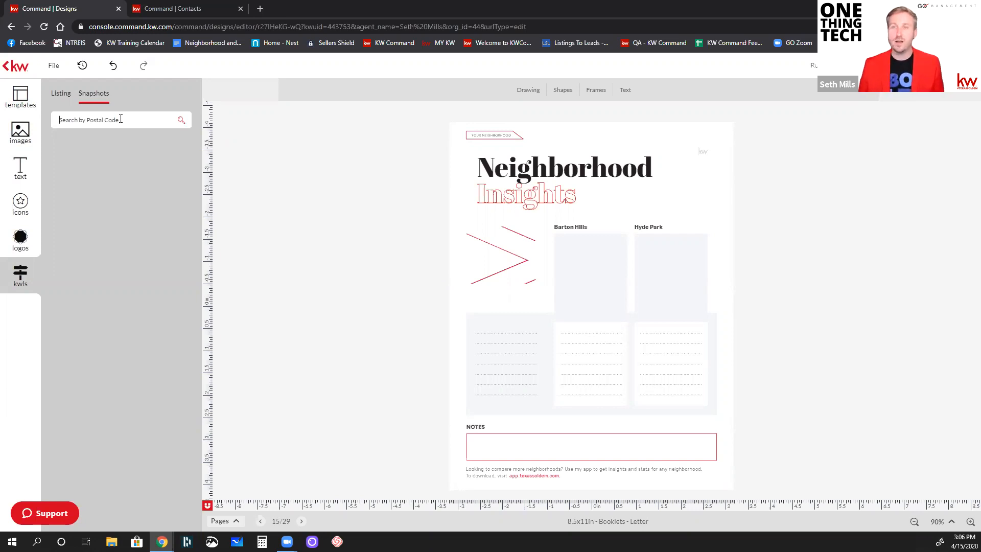
text(75098)
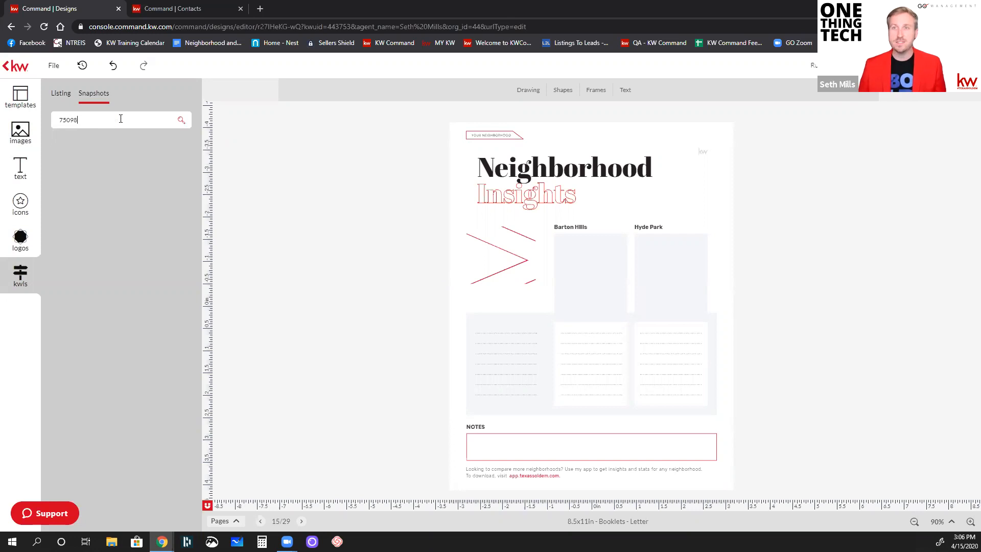
key(Return)
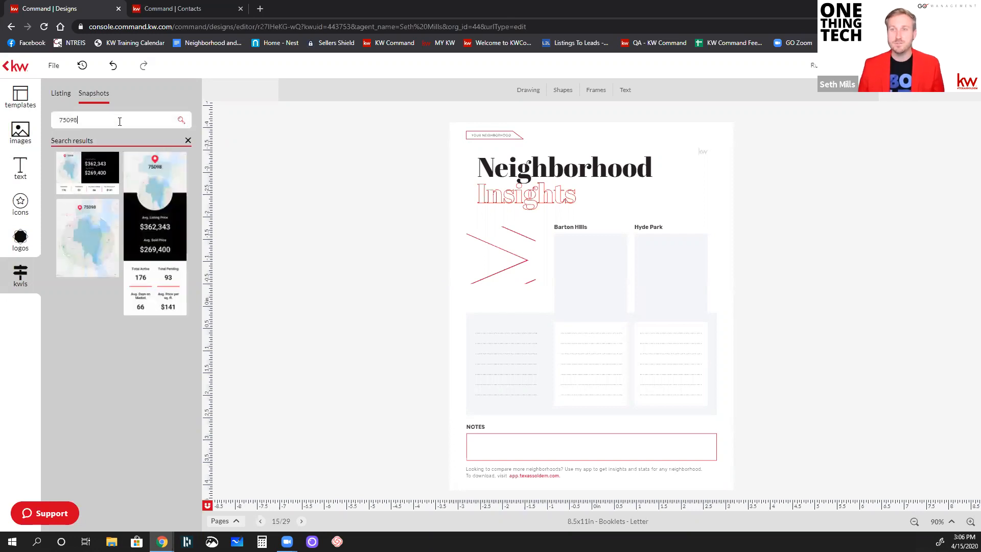
Add the tall 75098 snapshot and fit it into the Barton Hills column at about 4.1 inches high
click(144, 197)
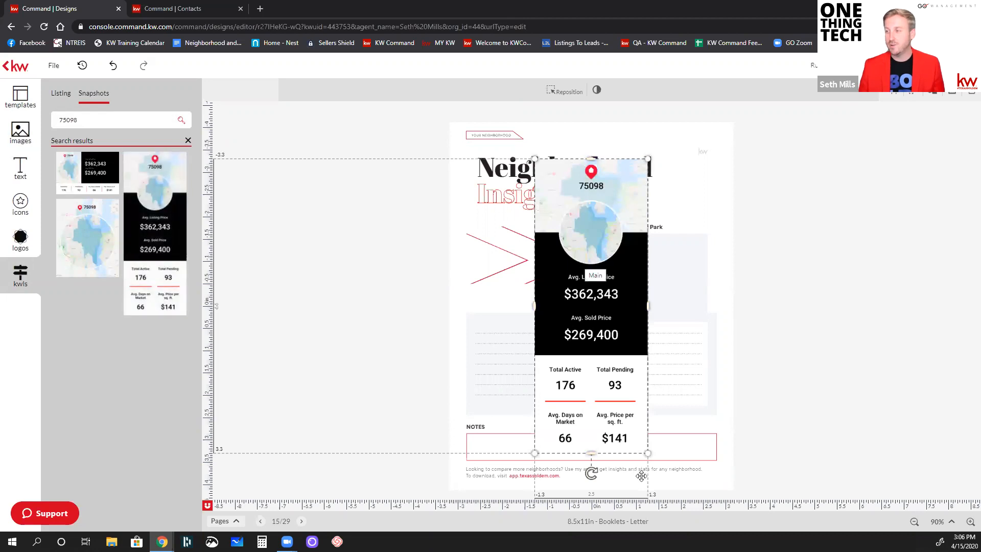
drag(647, 454, 601, 332)
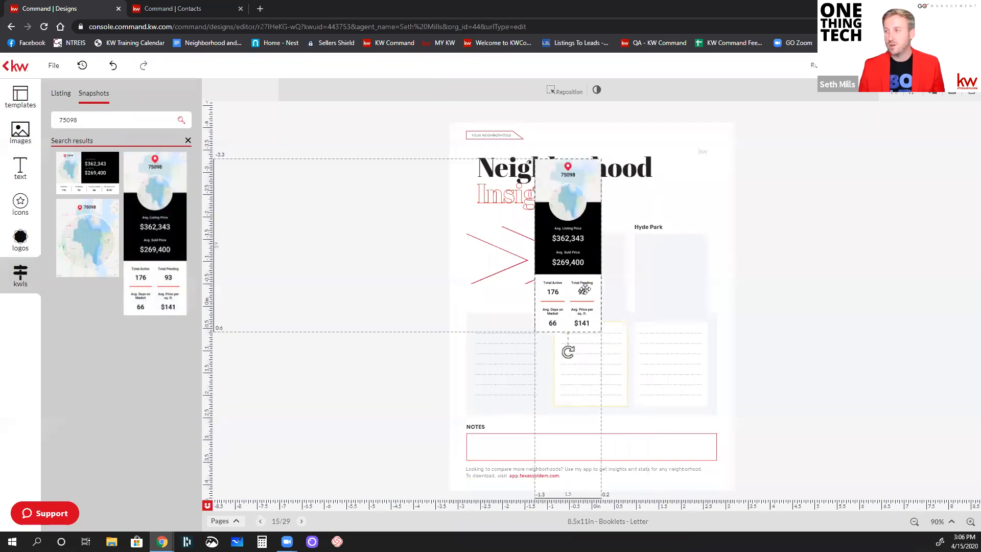
drag(564, 237, 585, 310)
drag(620, 407, 624, 409)
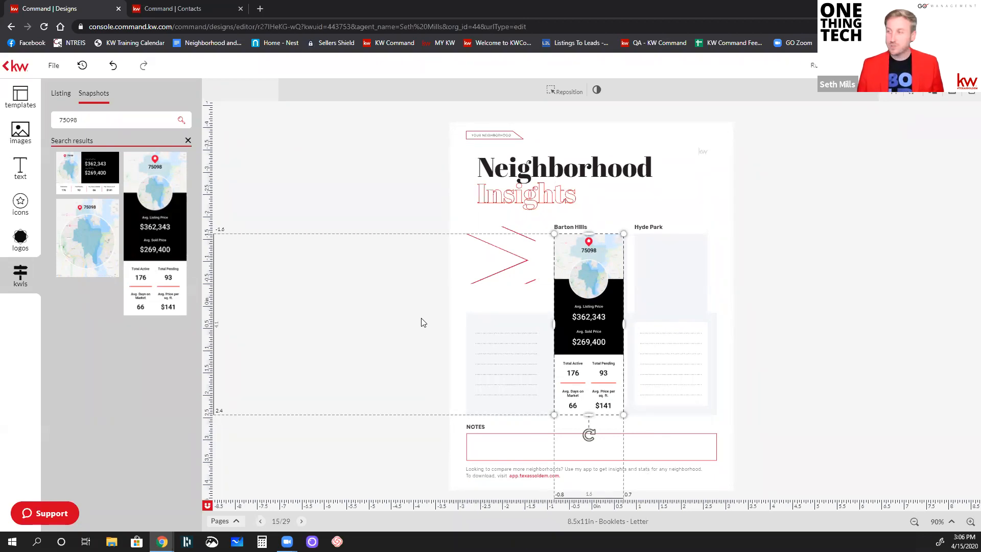
Duplicate the 75098 snapshot and place the copy in the column under the Hyde Park heading
key(ctrl+v)
drag(625, 289, 674, 303)
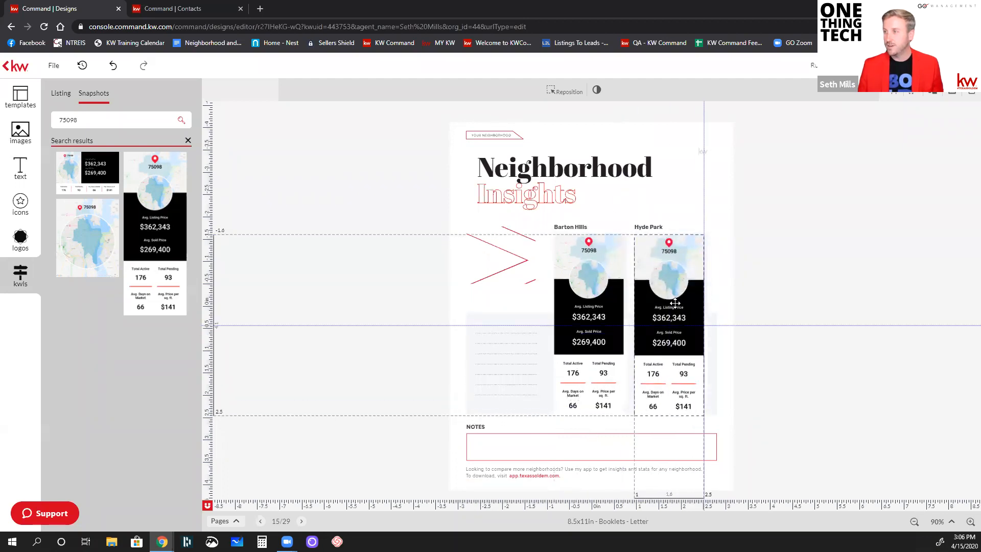
drag(674, 302, 675, 303)
click(800, 241)
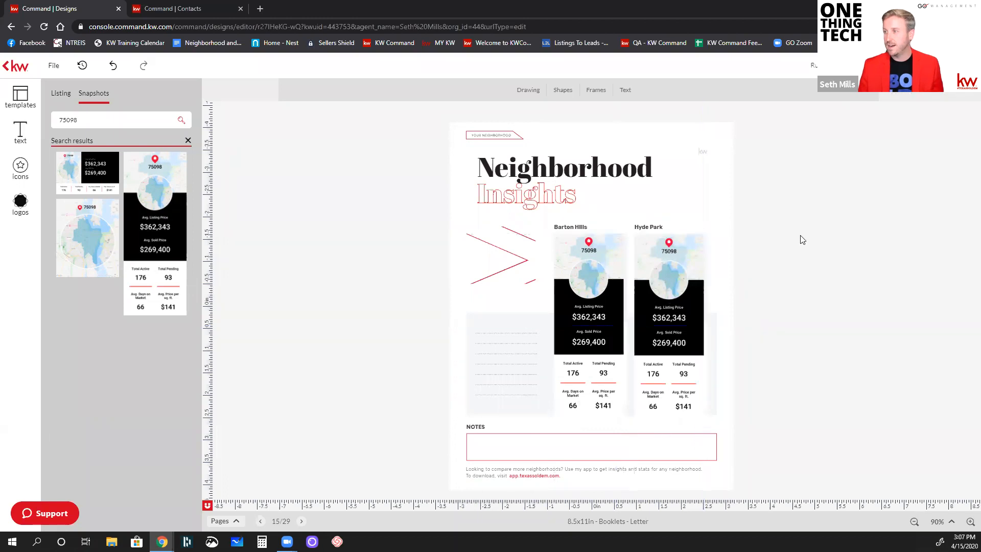
Search snapshots for postal code 75034 and replace the duplicated snapshot under Hyde Park with the tall 75034 version
click(666, 271)
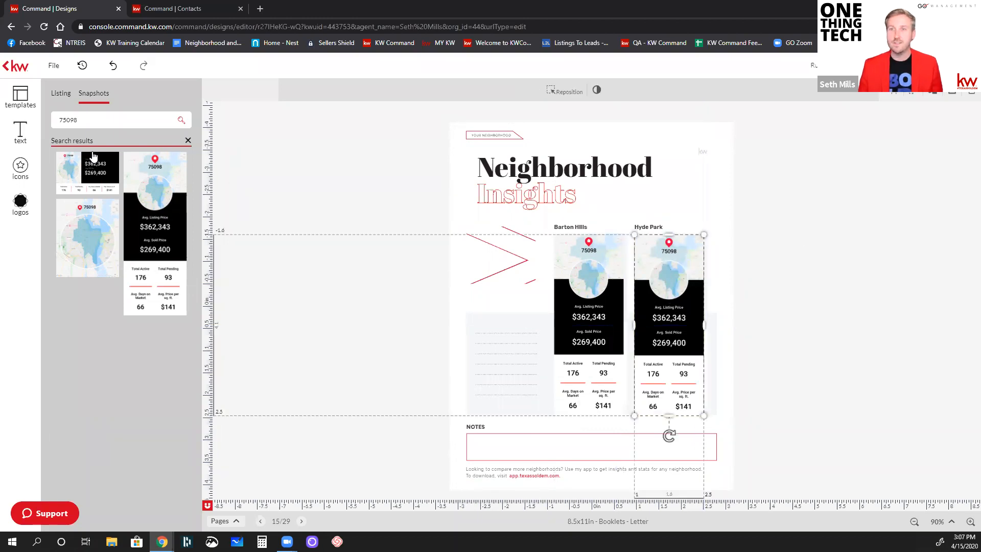
click(91, 121)
double_click(91, 120)
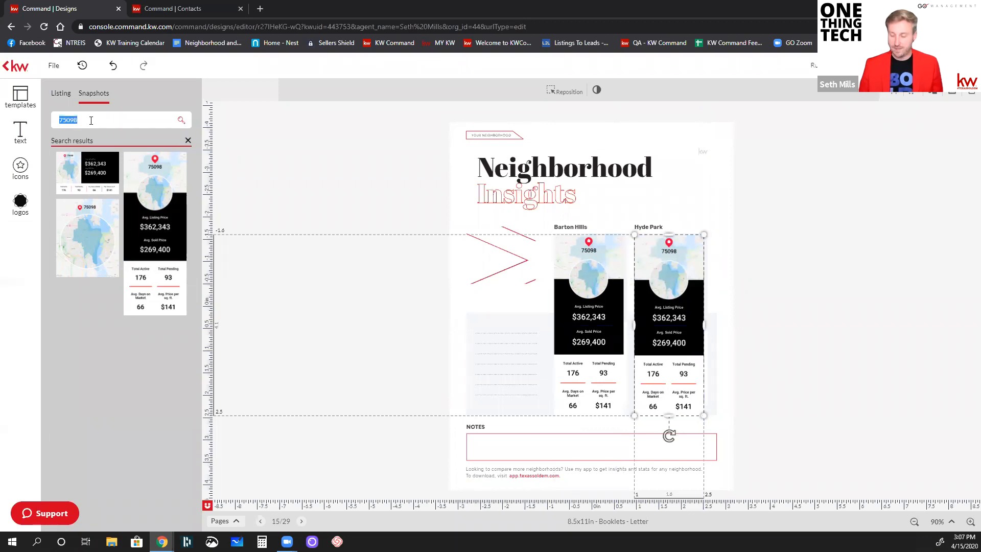
text(750)
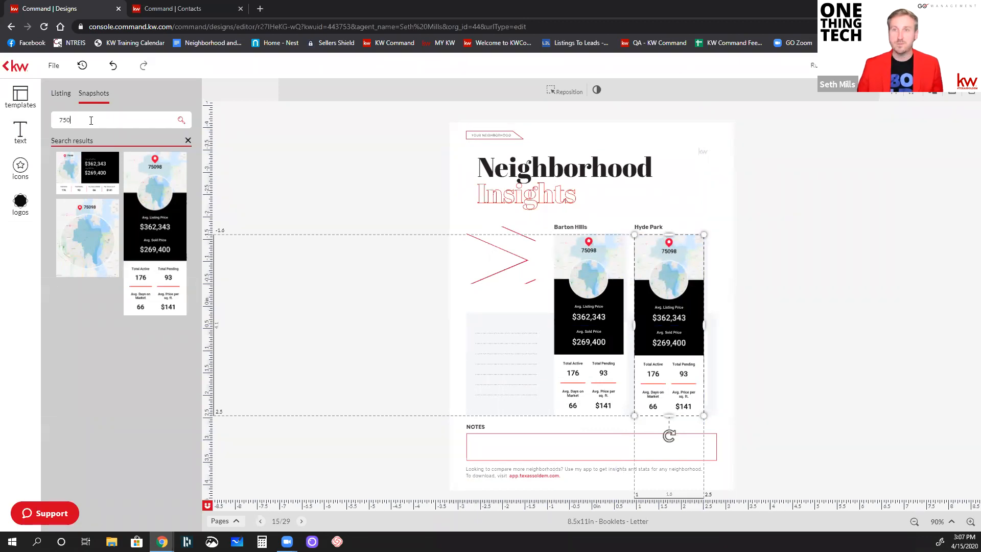
key(Return)
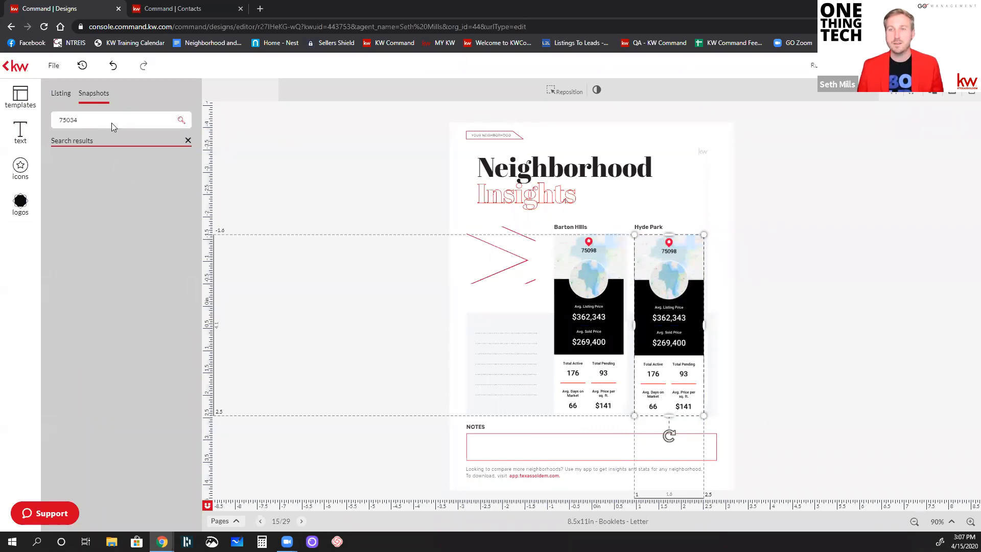
mouse_move(138, 178)
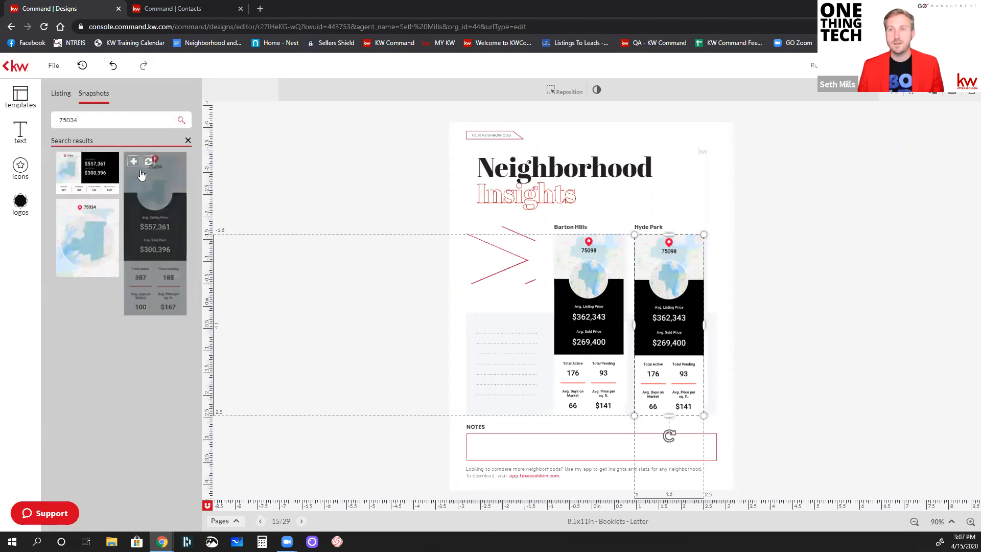
click(148, 165)
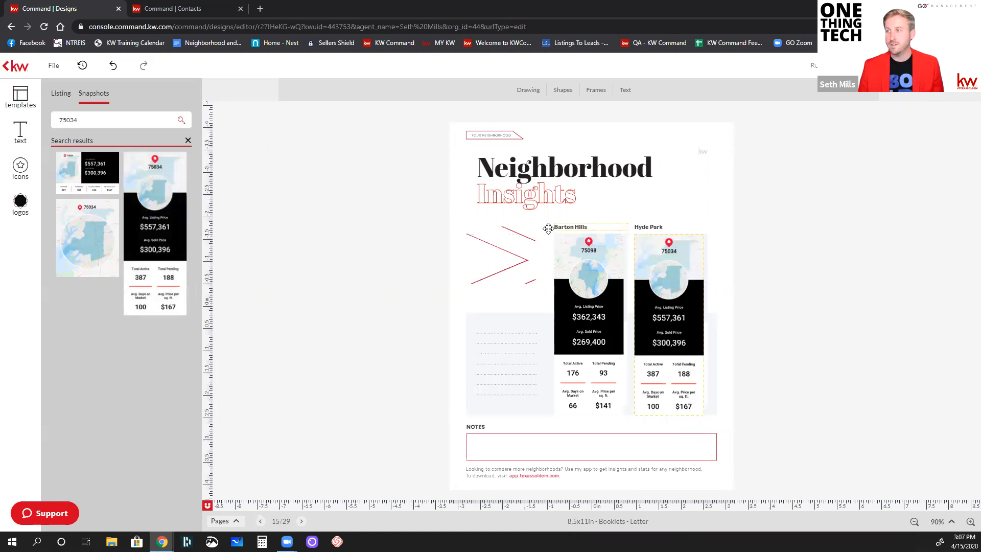
Change the Barton Hills heading above the 75098 snapshot to "Wylie Area"
click(567, 226)
key(ctrl+a)
text(W)
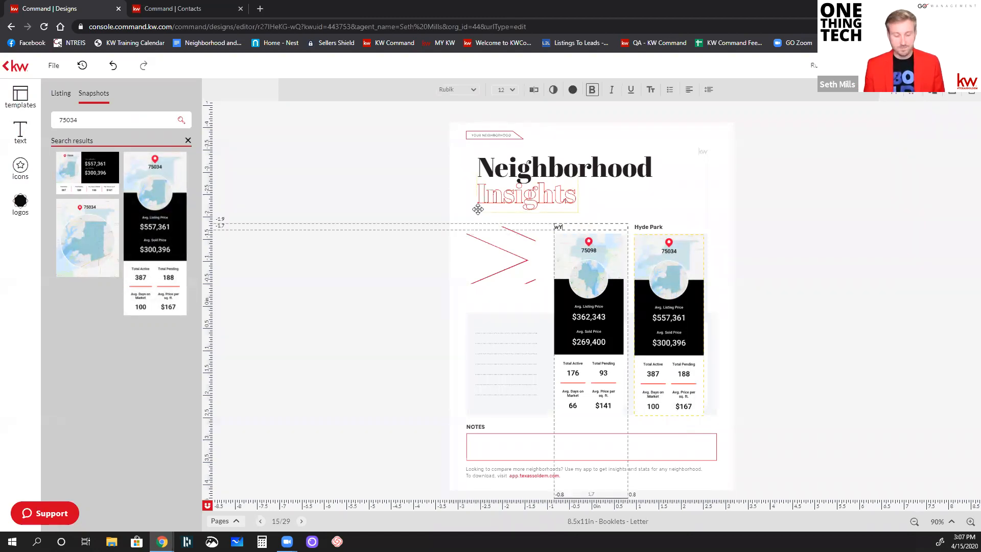
text(YLIE aREA)
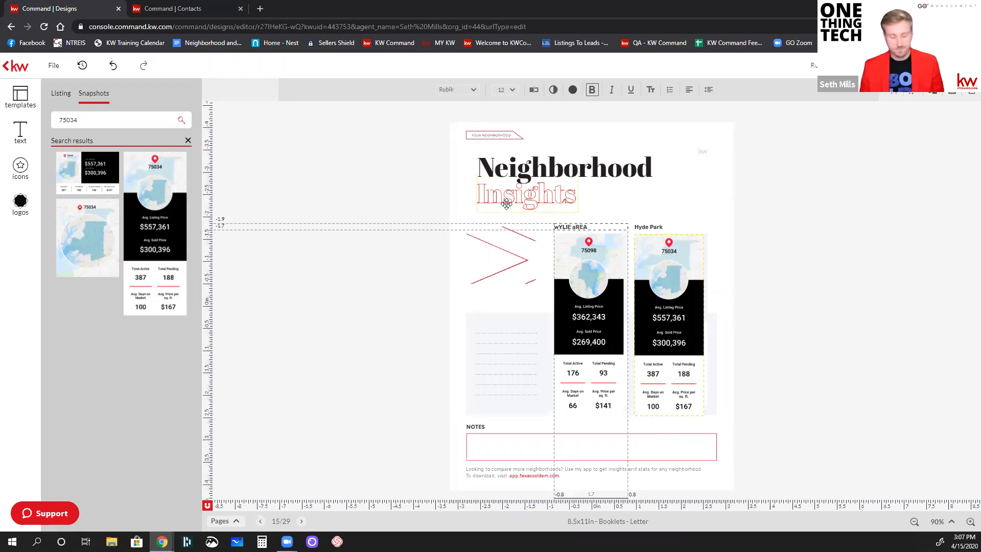
key(ctrl+a)
text(Wy)
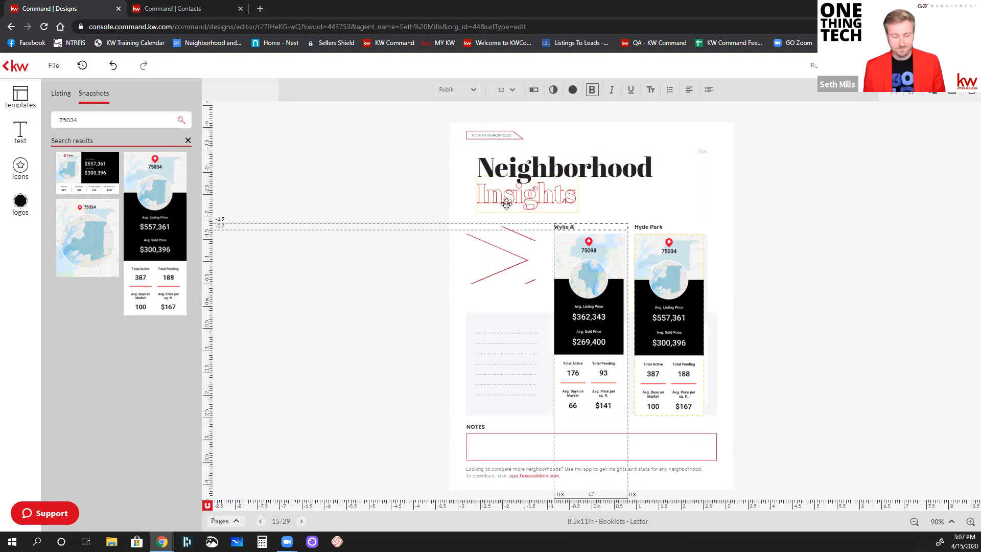
text(lie Area)
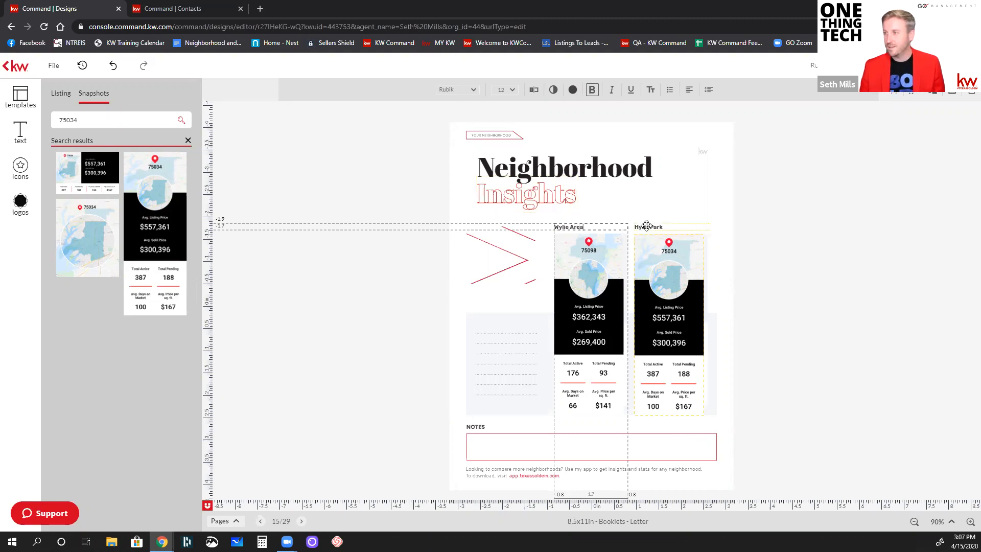
Change the Hyde Park heading above the 75034 snapshot to "Frisco Central"
click(646, 225)
key(ctrl+a)
text(Fri)
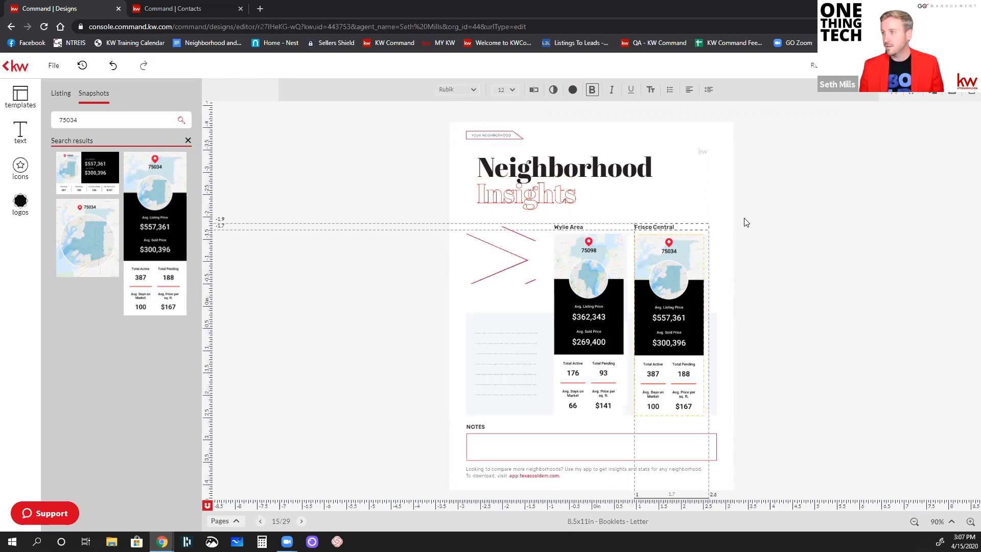
Download all pages of the booklet as a PDF in high resolution print quality
click(747, 223)
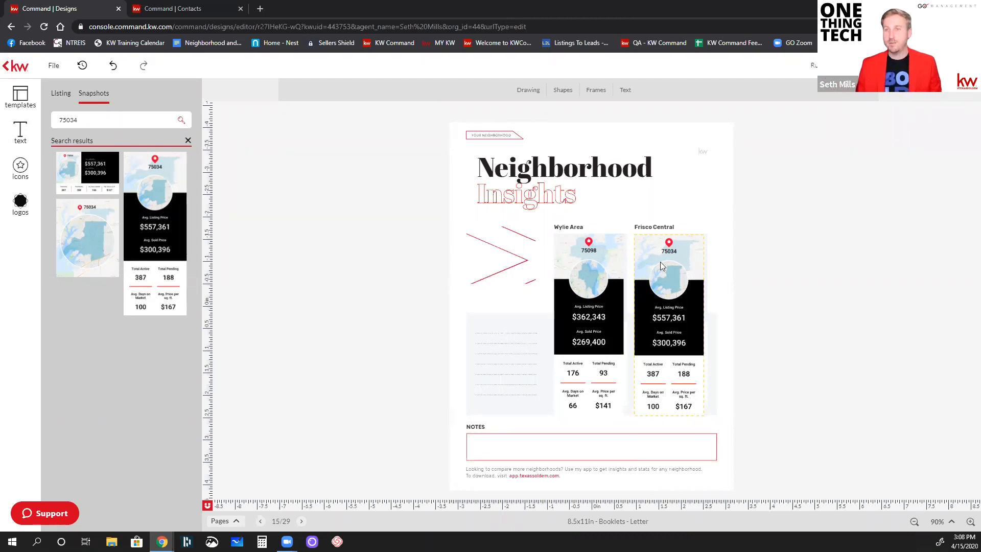
click(223, 521)
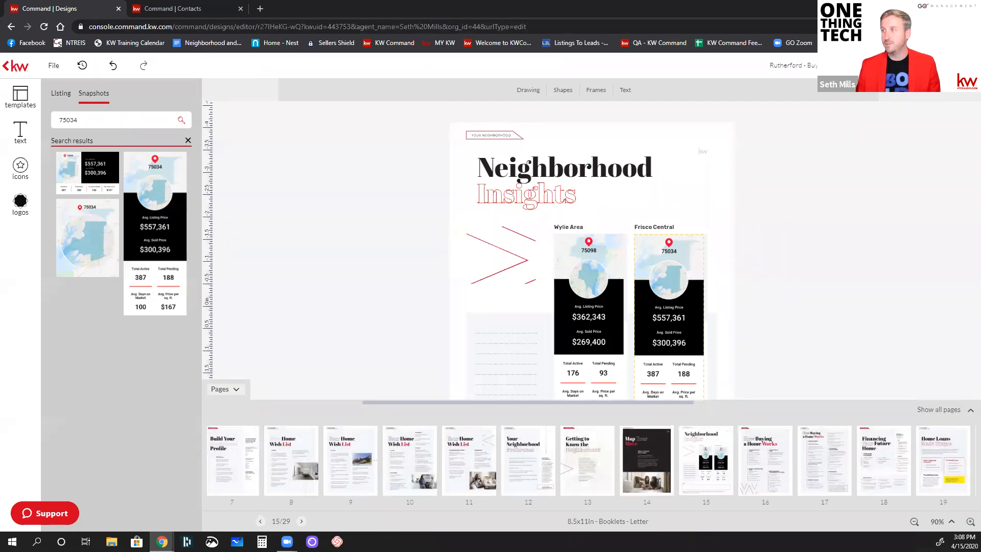
click(909, 65)
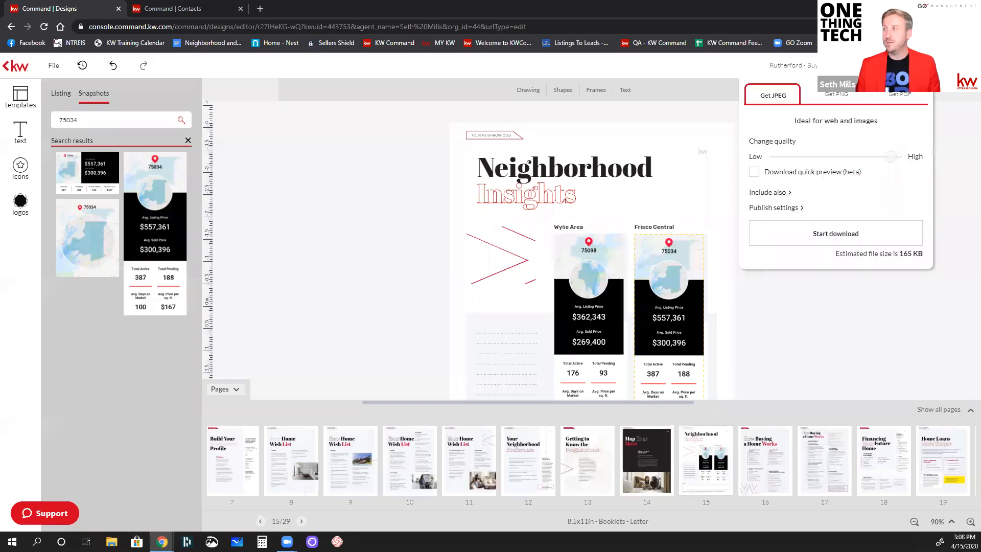
click(902, 99)
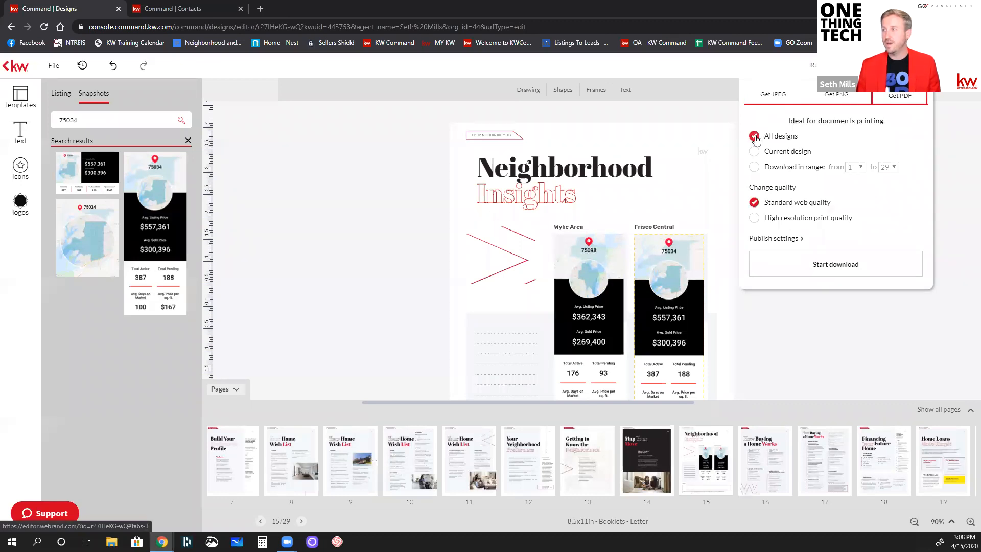
click(753, 217)
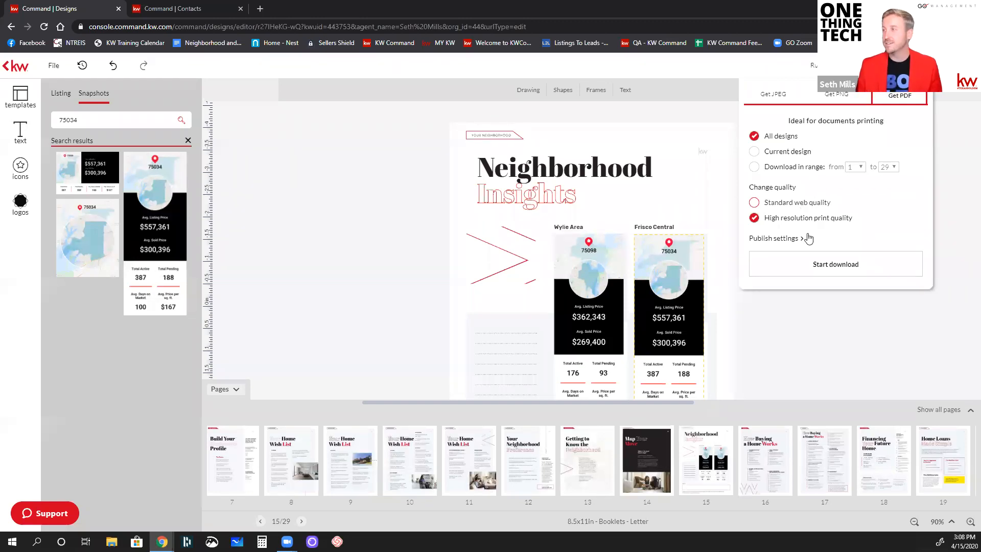
click(809, 267)
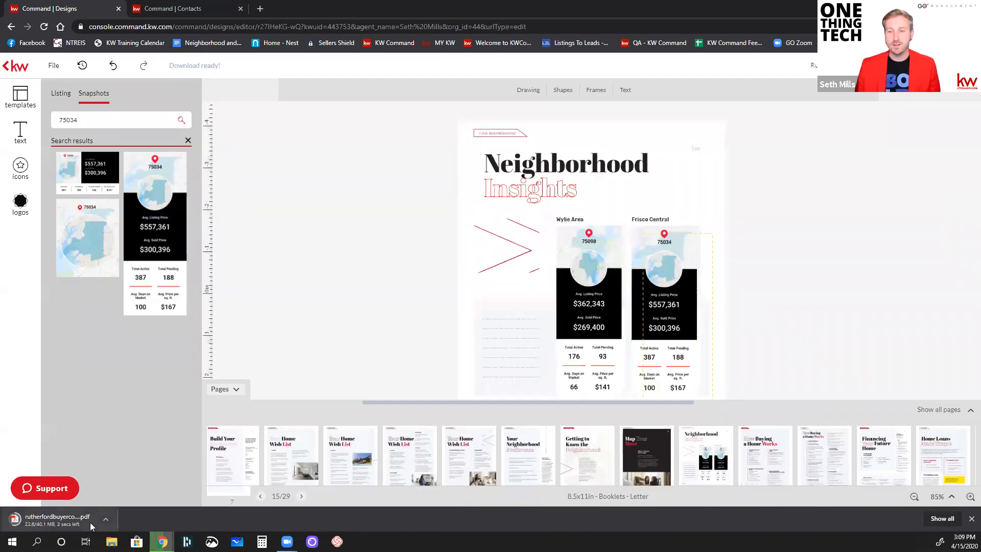
Locate the downloaded booklet PDF in its folder and open it in Adobe Acrobat to view it
click(105, 520)
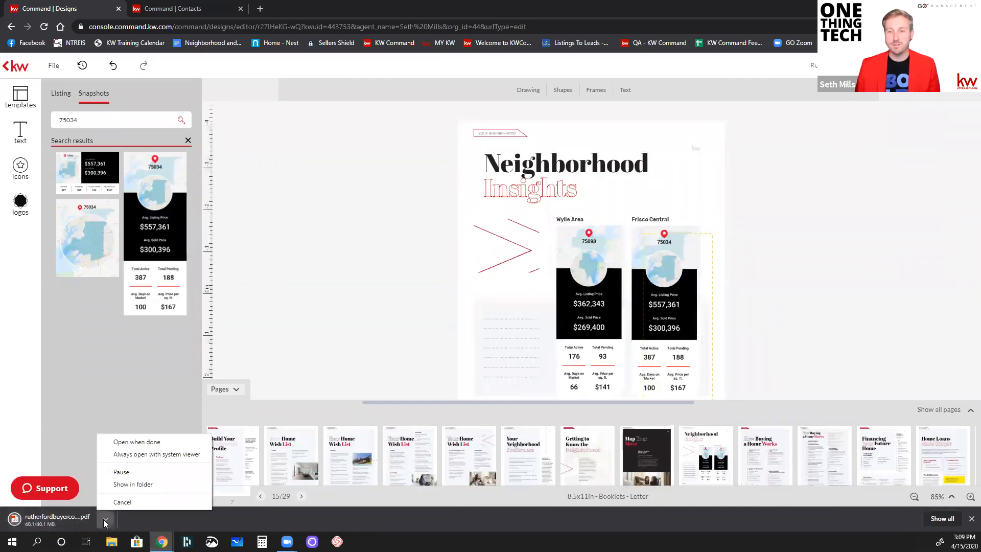
click(127, 484)
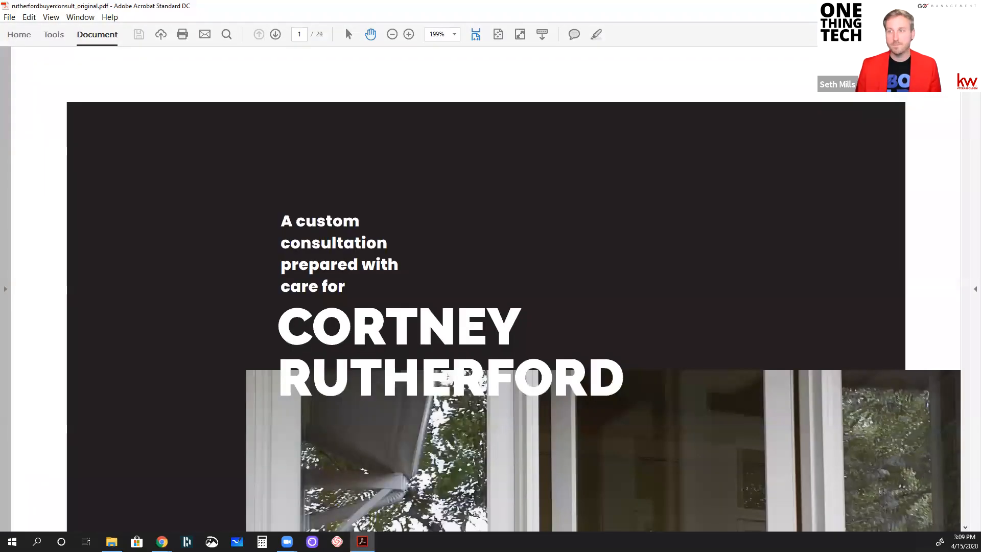
click(51, 17)
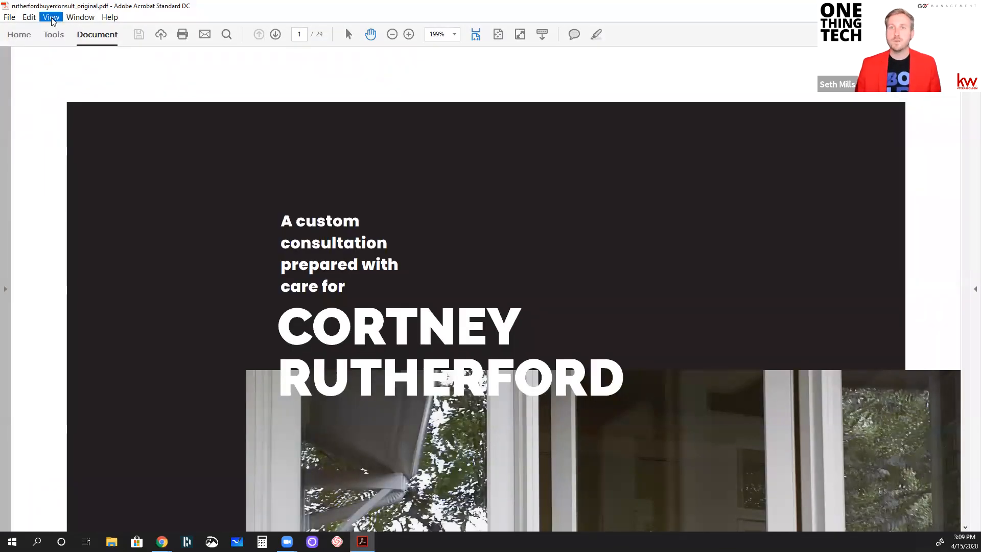
click(94, 158)
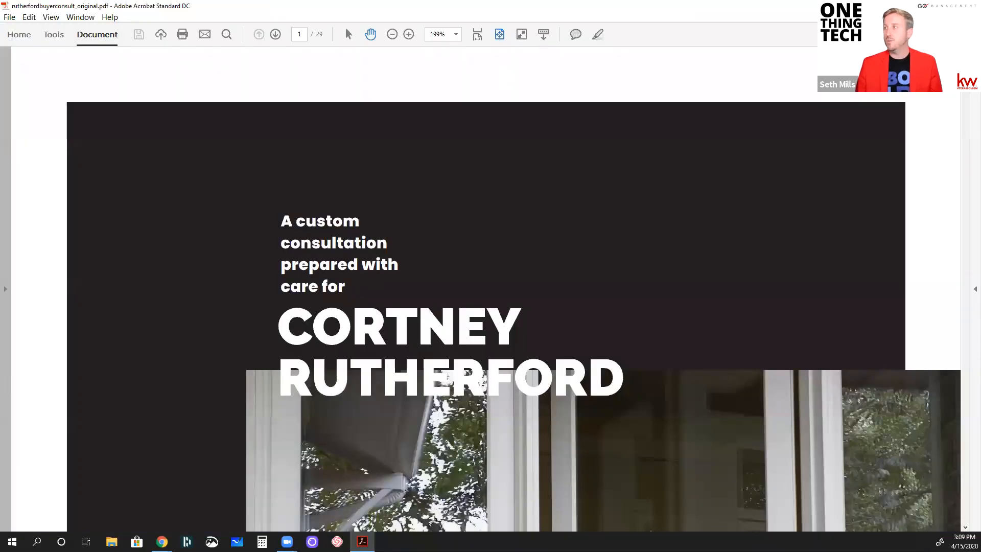
Switch to the other Chrome window and open Google Drive in a new tab
click(162, 541)
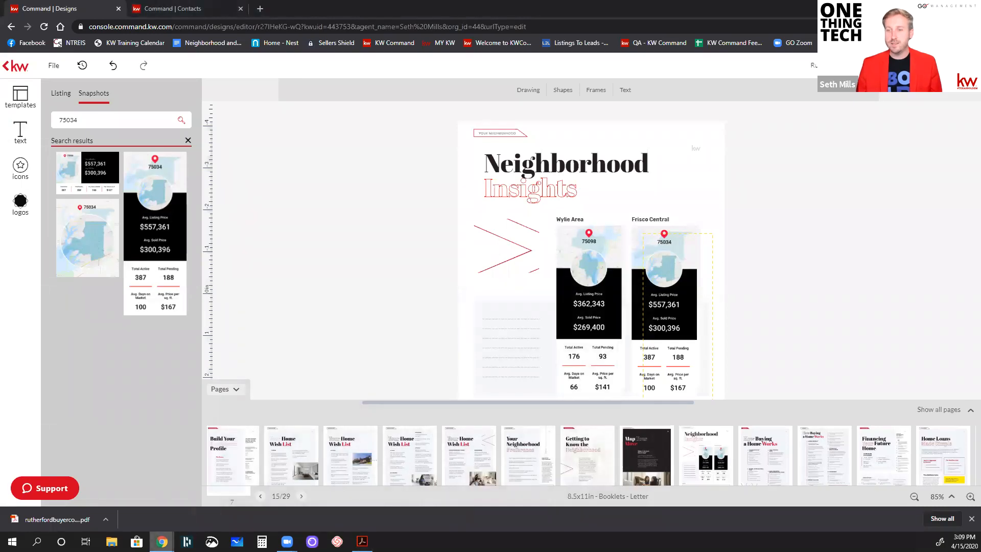
mouse_move(162, 541)
click(54, 498)
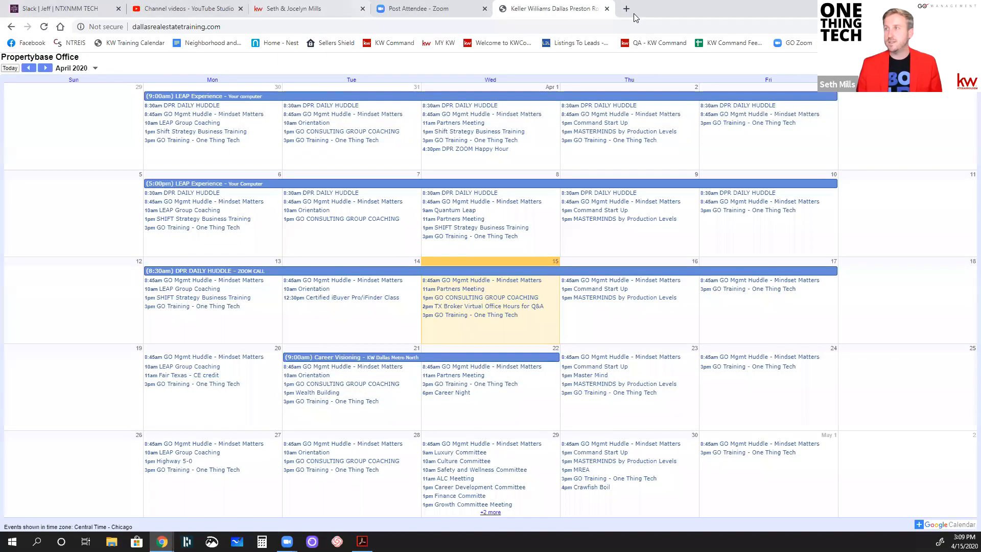
click(627, 9)
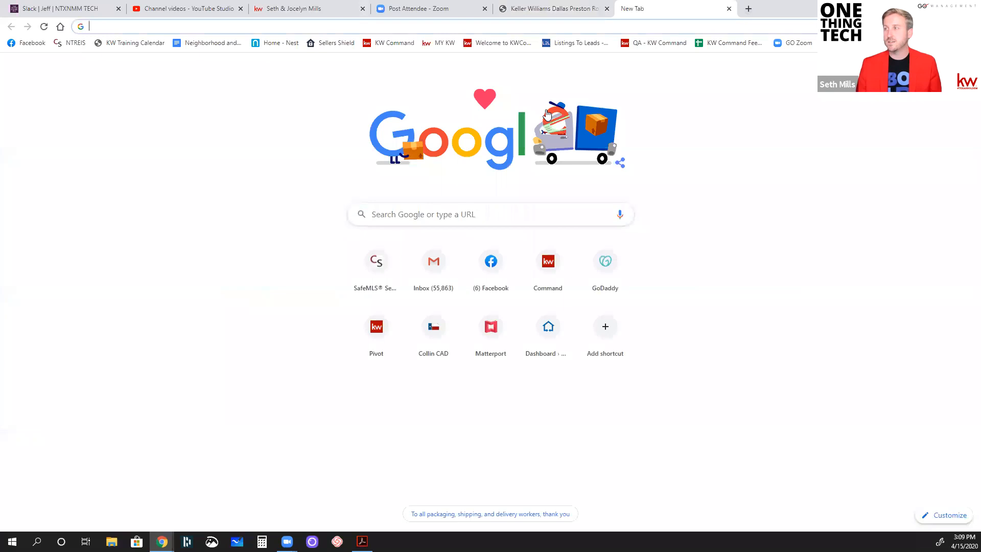
click(940, 70)
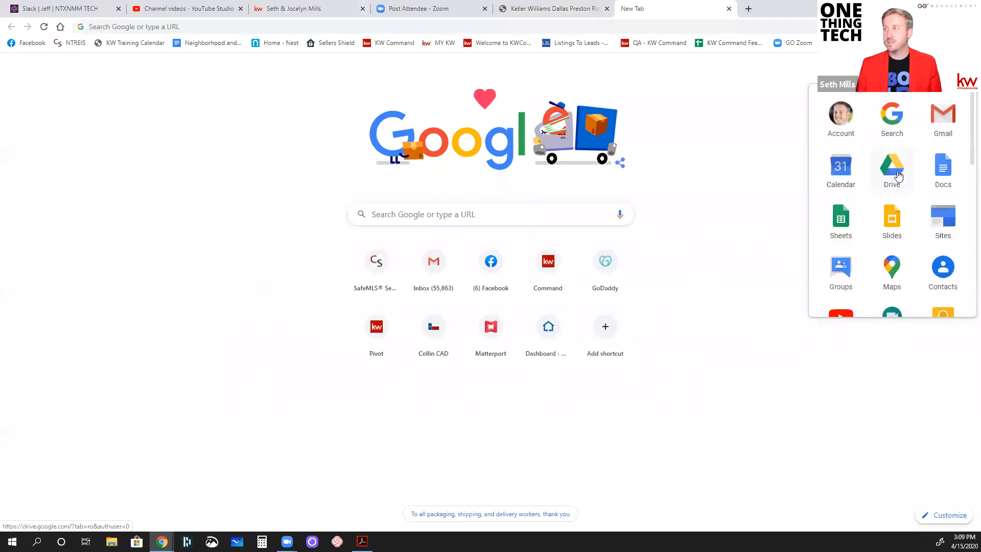
click(897, 176)
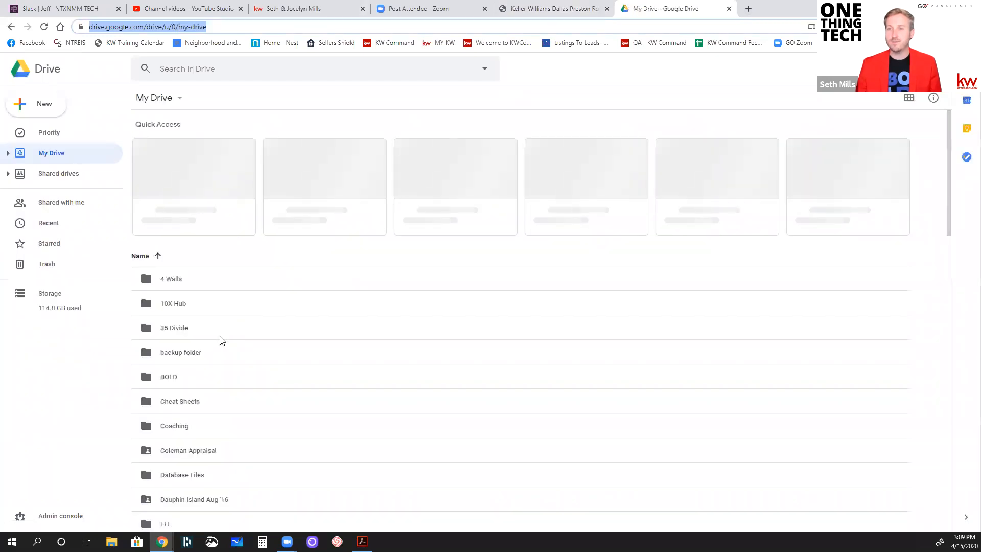
Turn on link sharing for .facebook_1533185051637.jpg in My Drive, select its shareable link, and close Drive
scroll(222, 341, down, 15)
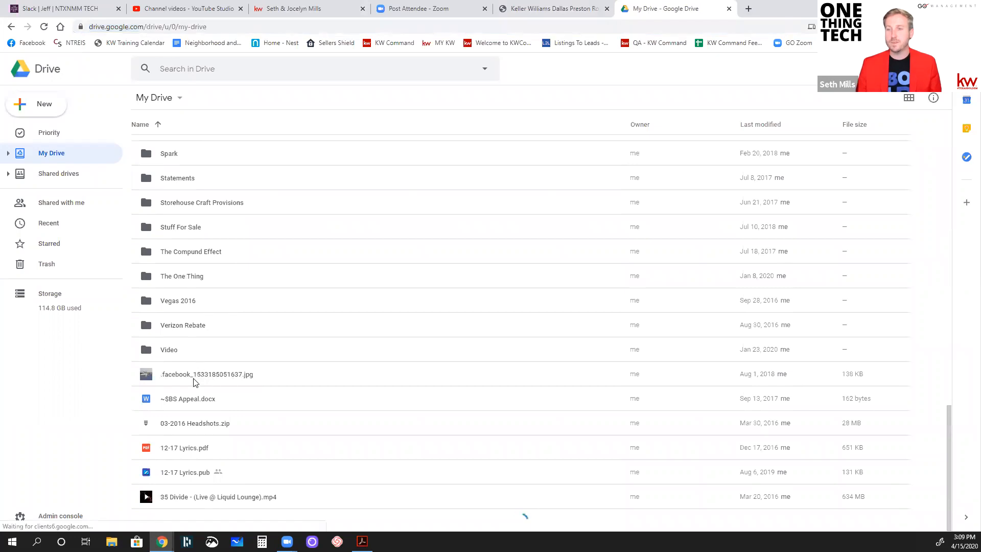
click(195, 379)
right_click(198, 378)
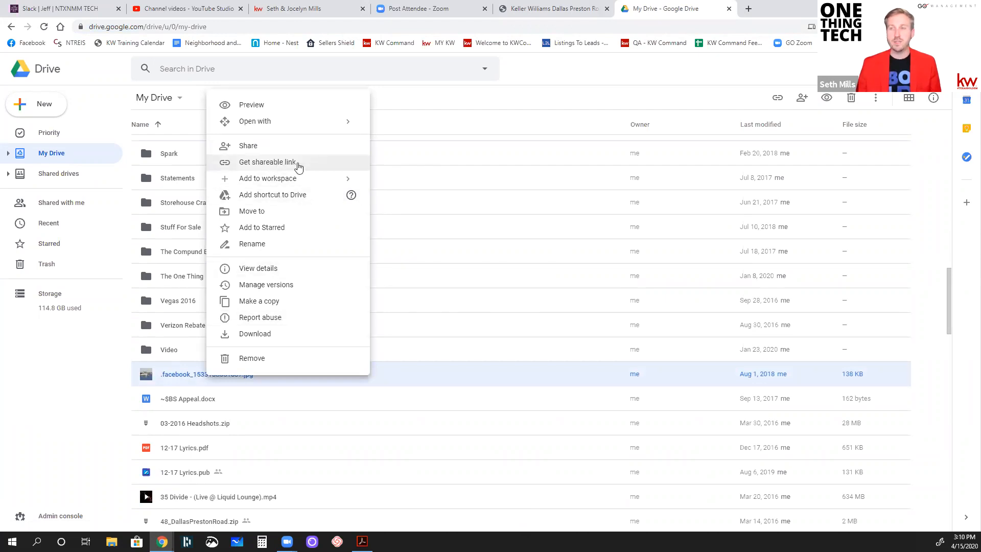
click(298, 164)
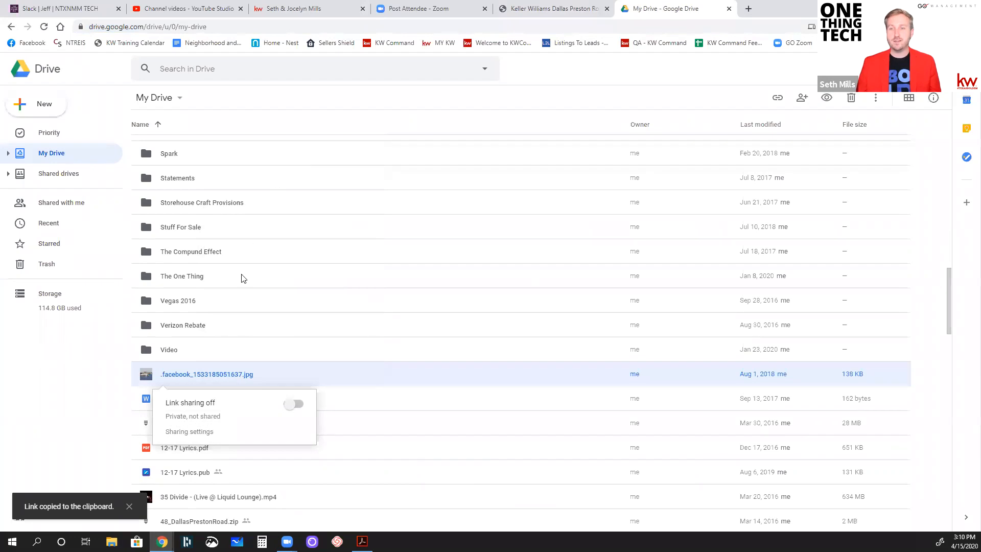
click(295, 405)
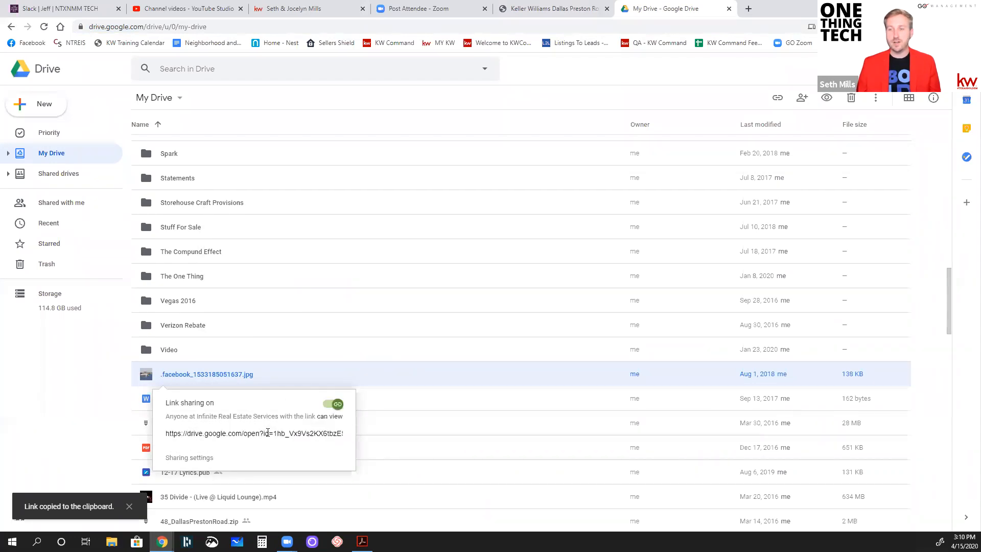
click(241, 437)
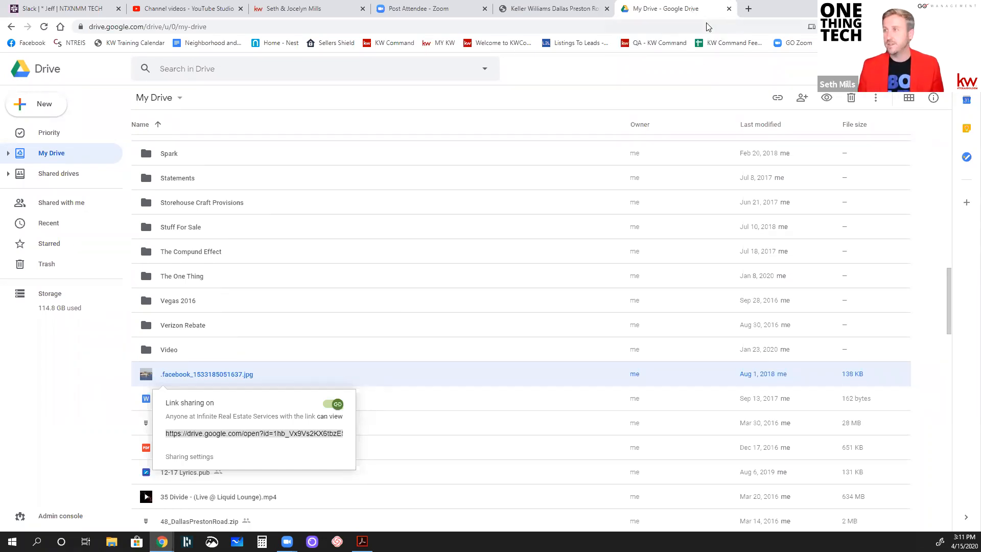
click(729, 10)
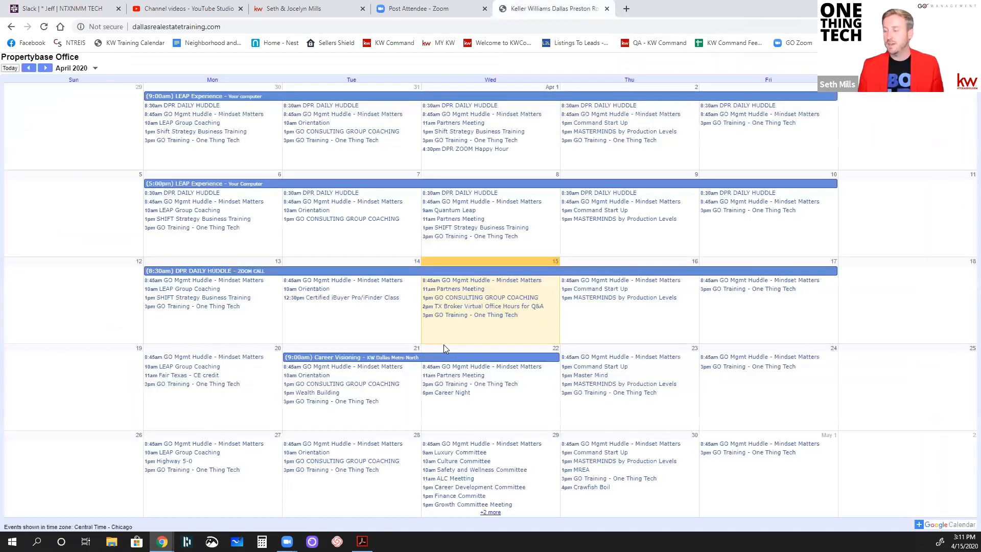
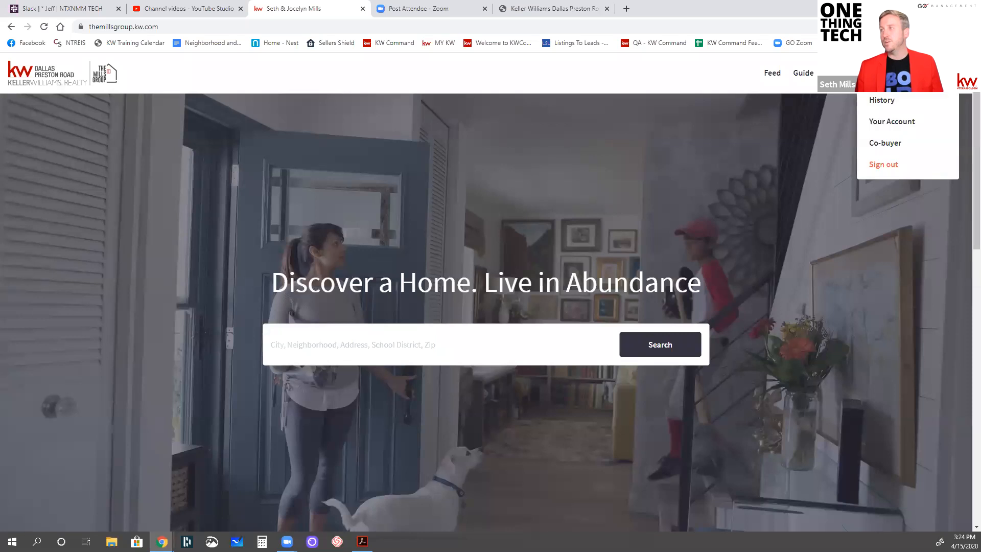
Sign out of the agent website, log back in with the prefilled account credentials, and decline to save the password in Dashlane
click(871, 165)
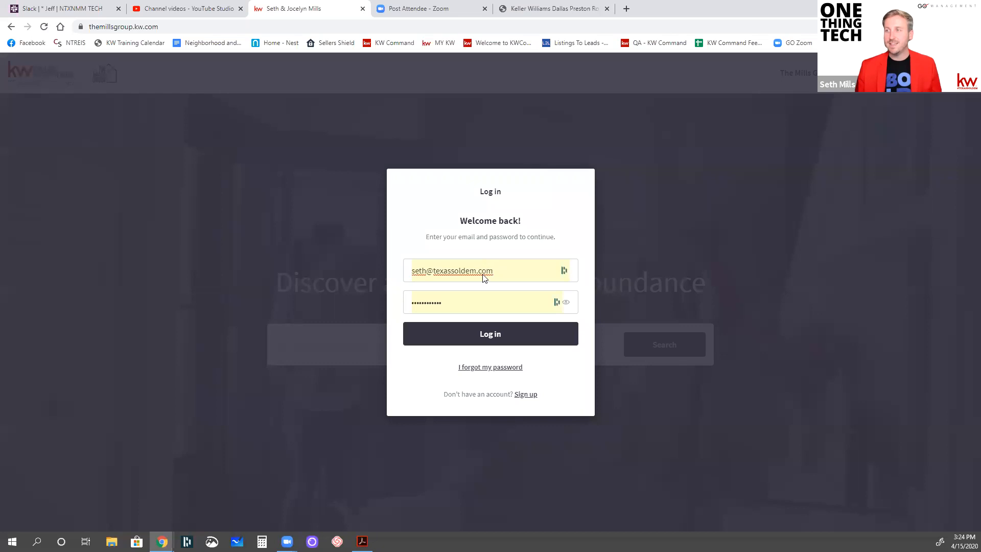
click(445, 337)
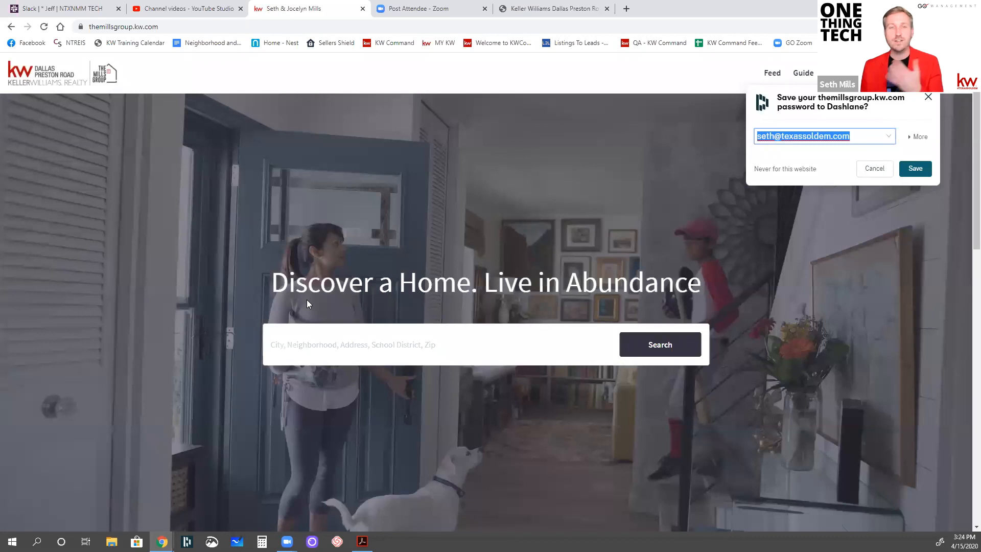
click(928, 98)
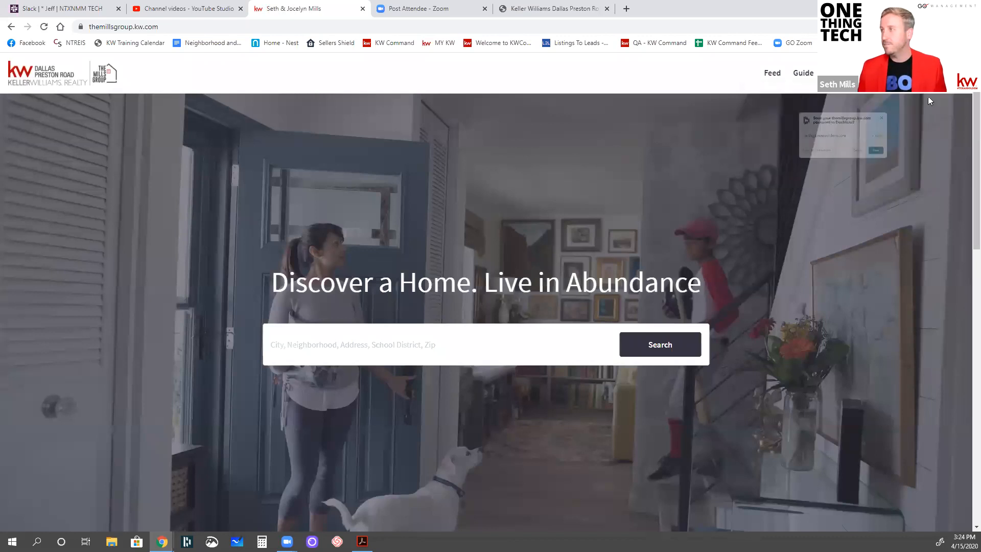
Open the feed and bring up the saved search Test 2 on the listings map
click(772, 72)
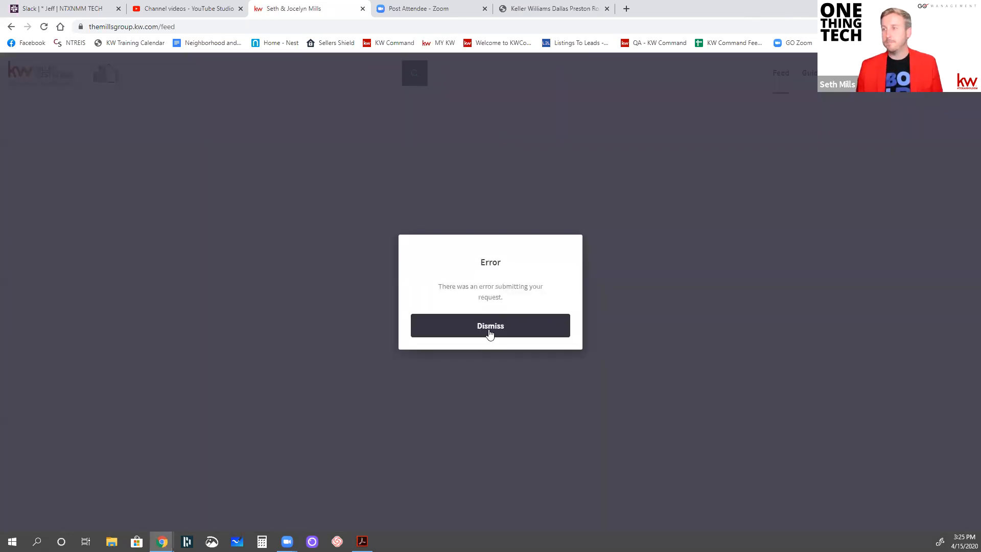
click(489, 334)
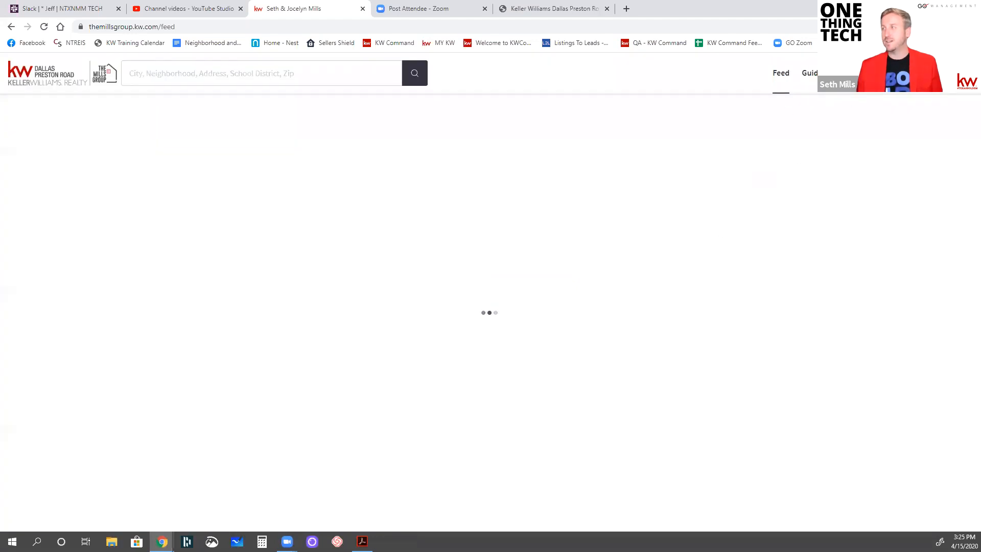
click(859, 73)
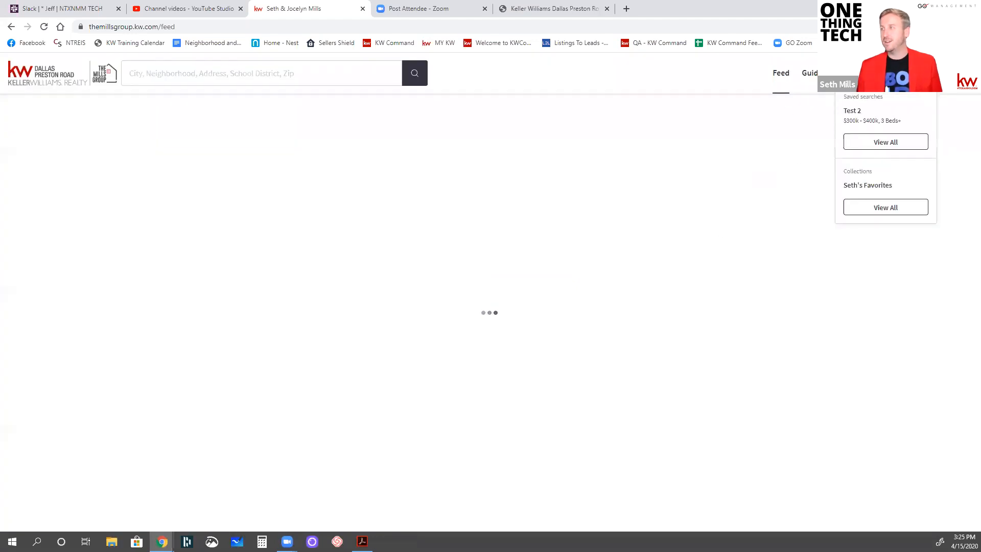
click(865, 143)
click(235, 212)
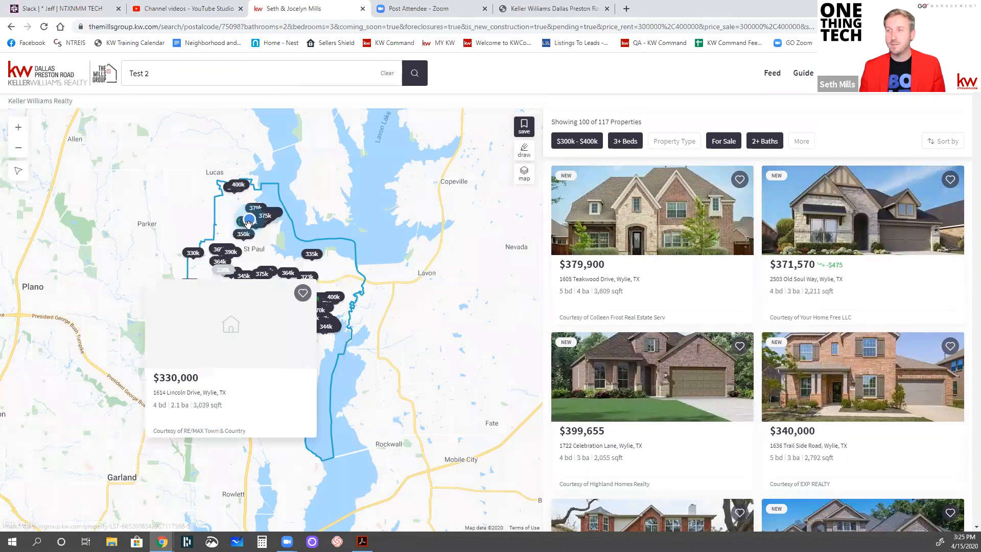
Explore the search area around St Paul on the map, open the $379,900 listing, and save it to the favorites
scroll(248, 221, up, 3)
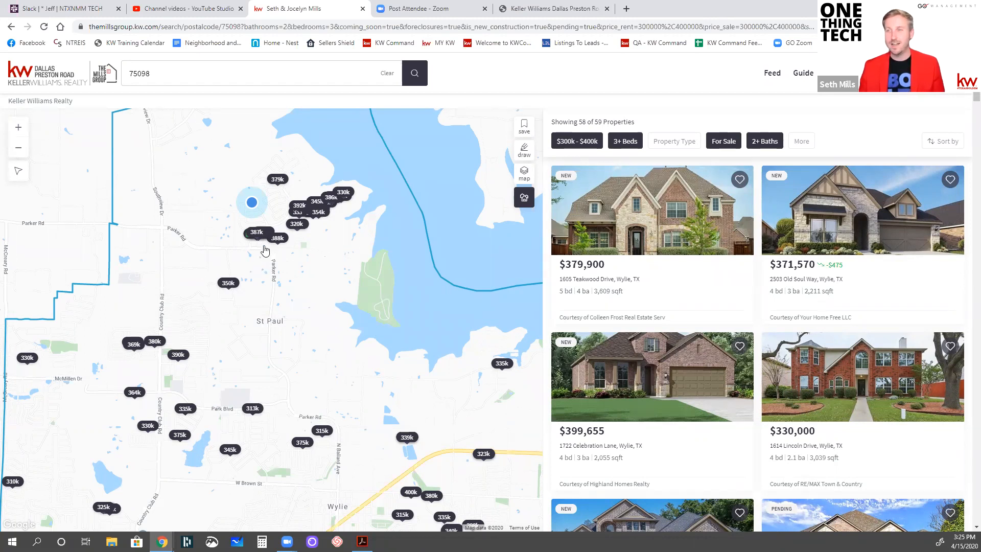
scroll(263, 236, up, 1)
drag(403, 278, 403, 286)
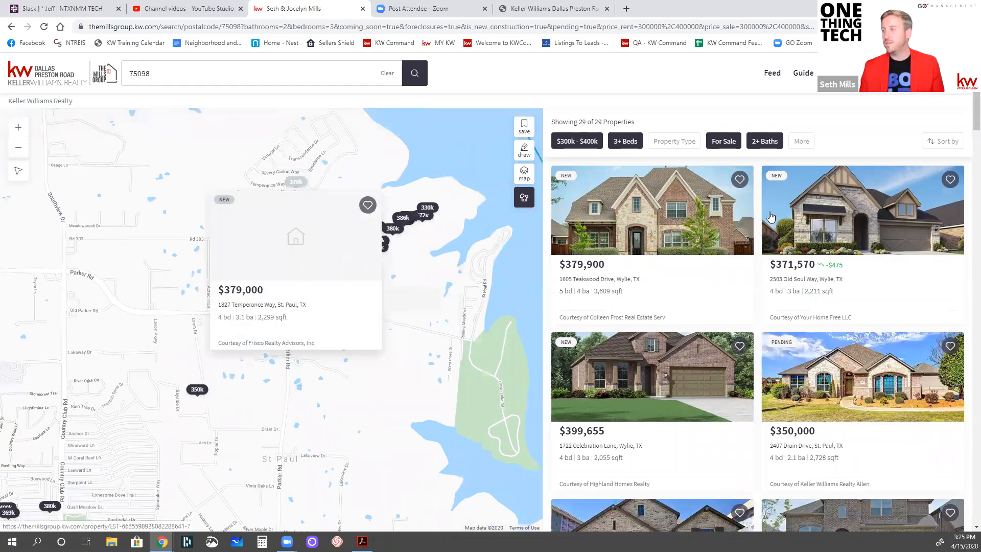
click(607, 279)
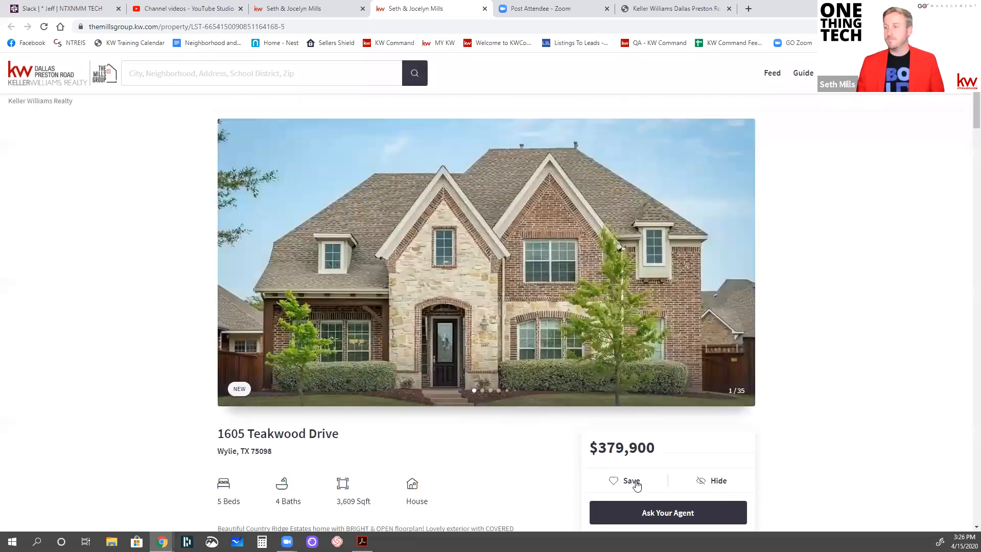
click(635, 483)
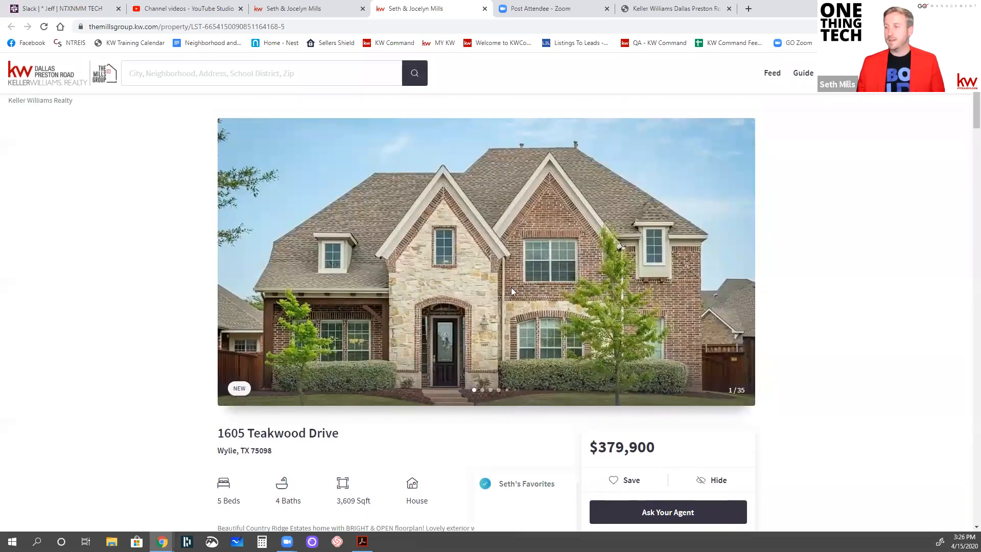
Create a new collection titled Bush Elementary Homes for the saved listing
scroll(511, 287, down, 4)
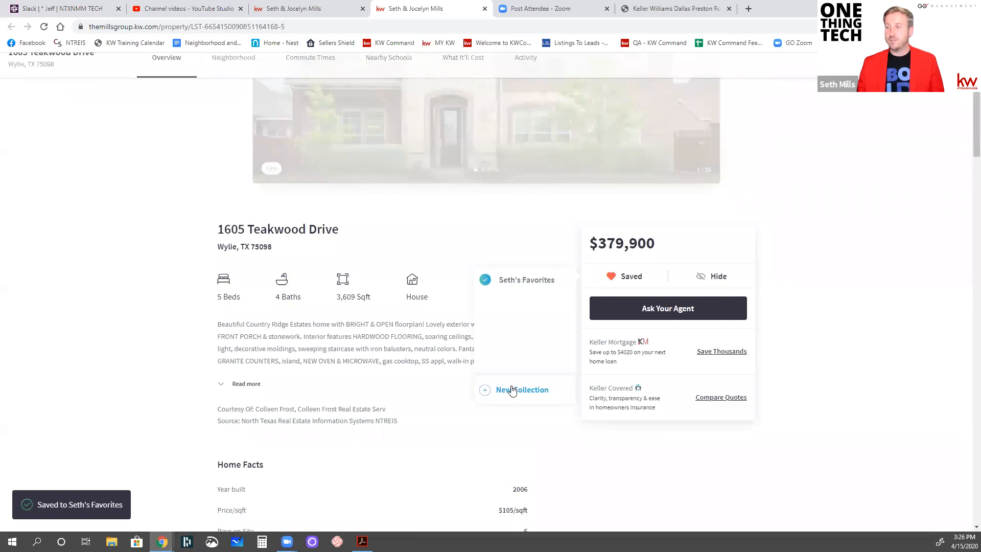
click(514, 391)
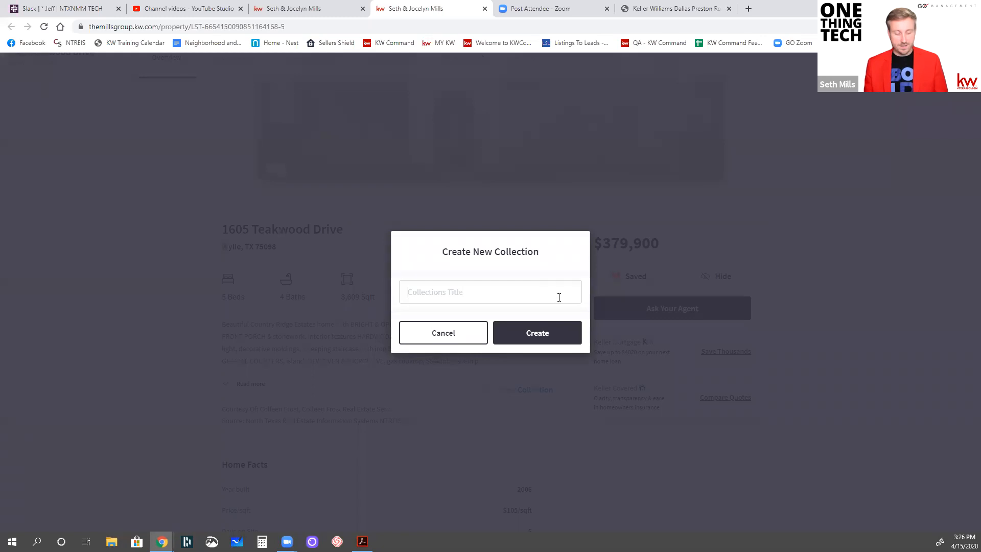
text(Bush Elementarey)
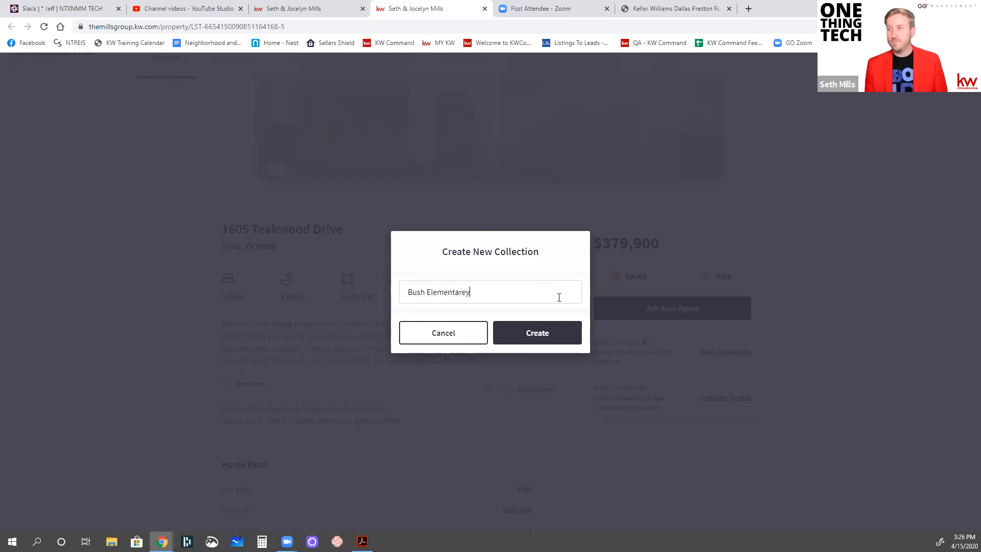
key(BackSpace)
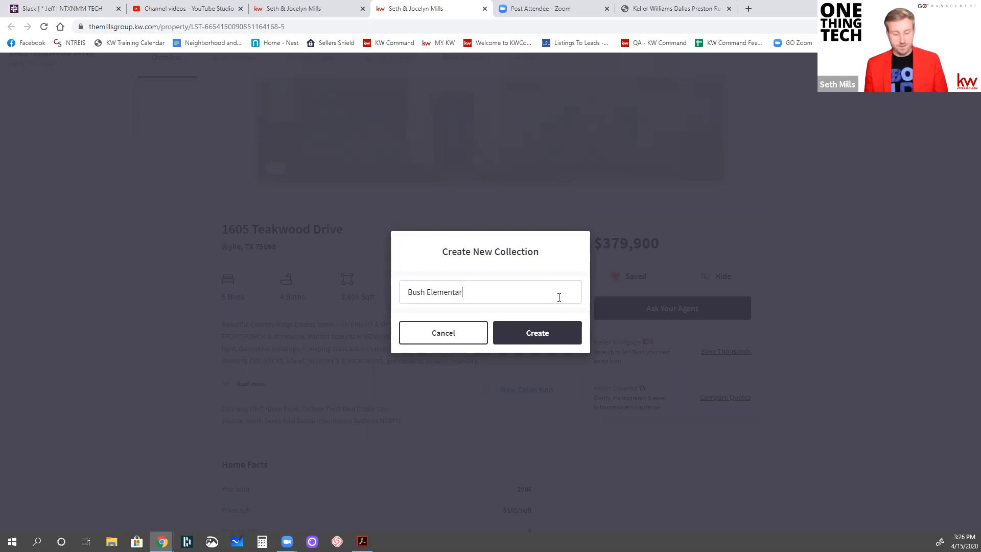
click(547, 331)
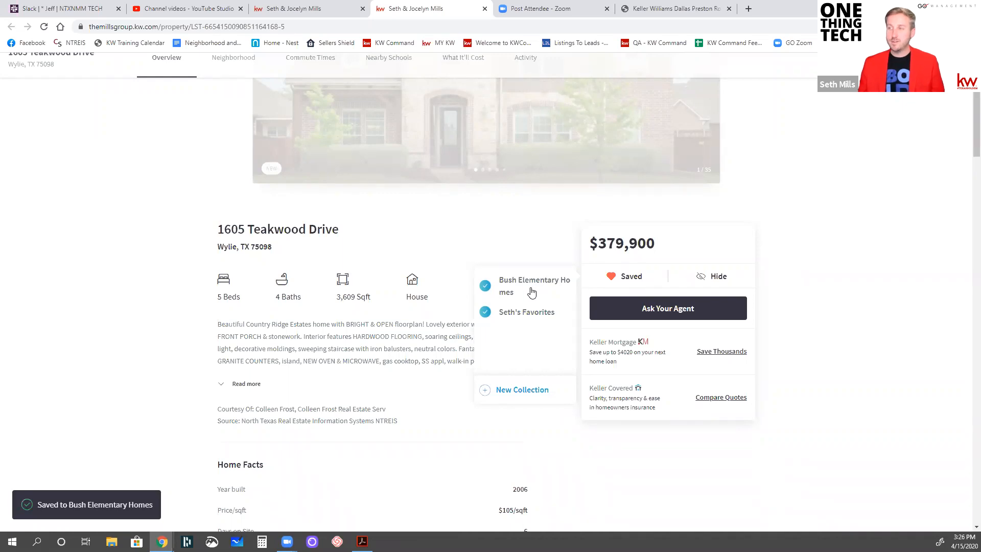
Create another collection titled Homes Near Work for the listing and close the collection picker
click(504, 387)
text(Homes Ne)
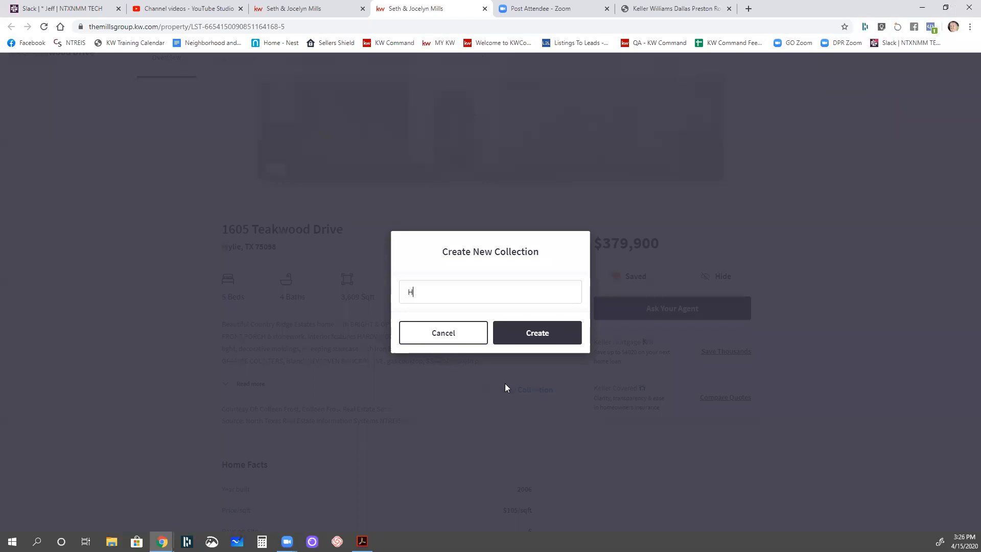
text(ar Work)
click(513, 333)
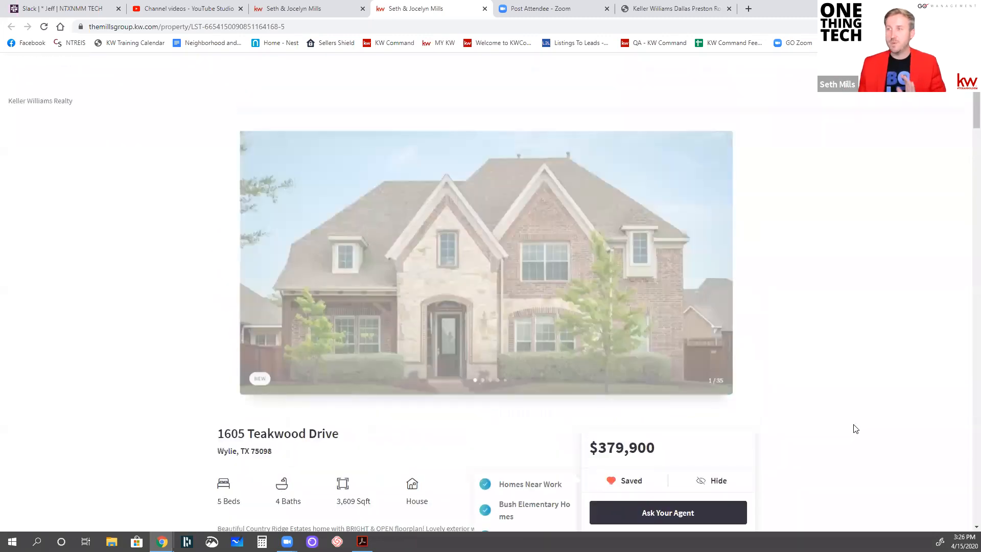
scroll(794, 251, down, 4)
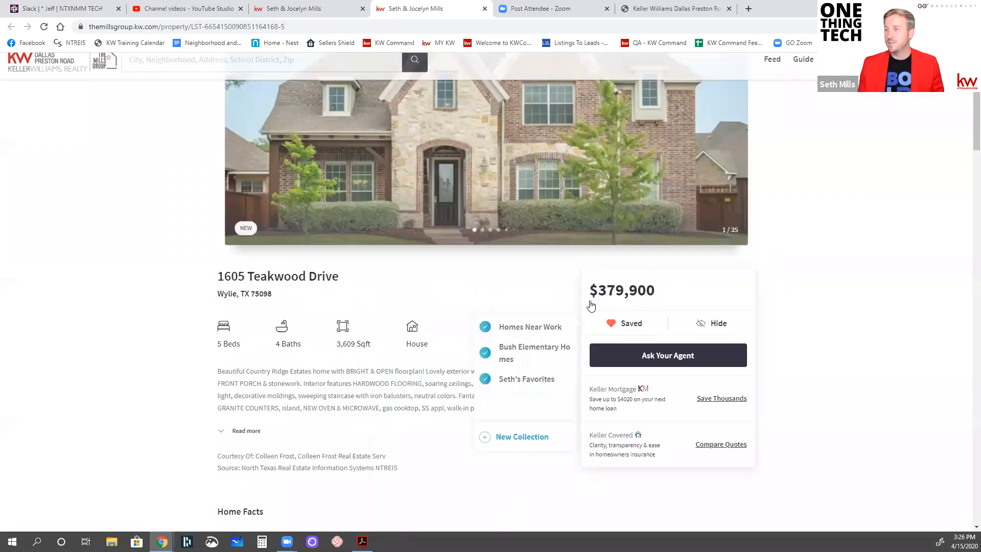
click(515, 283)
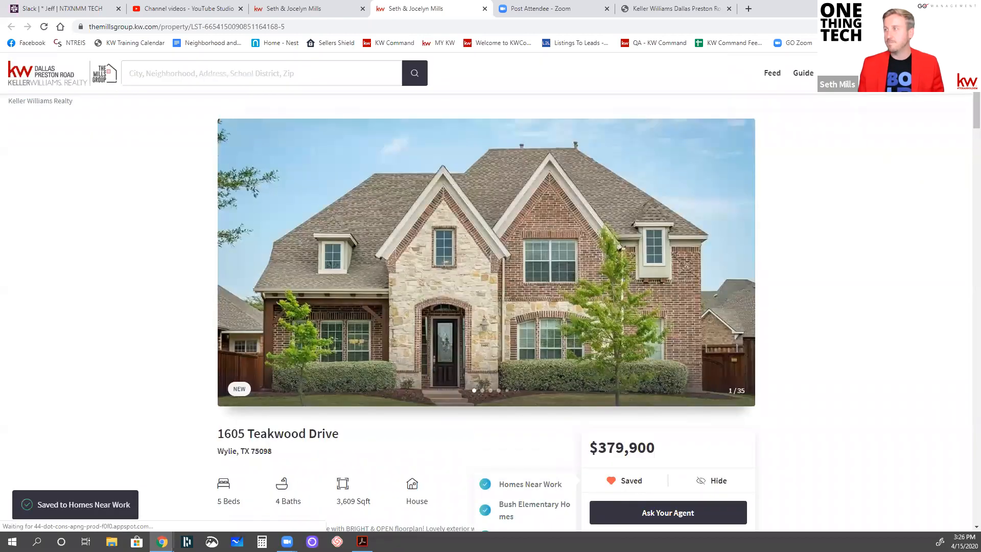
View the Homes Near Work collection and return to the feed
mouse_move(836, 73)
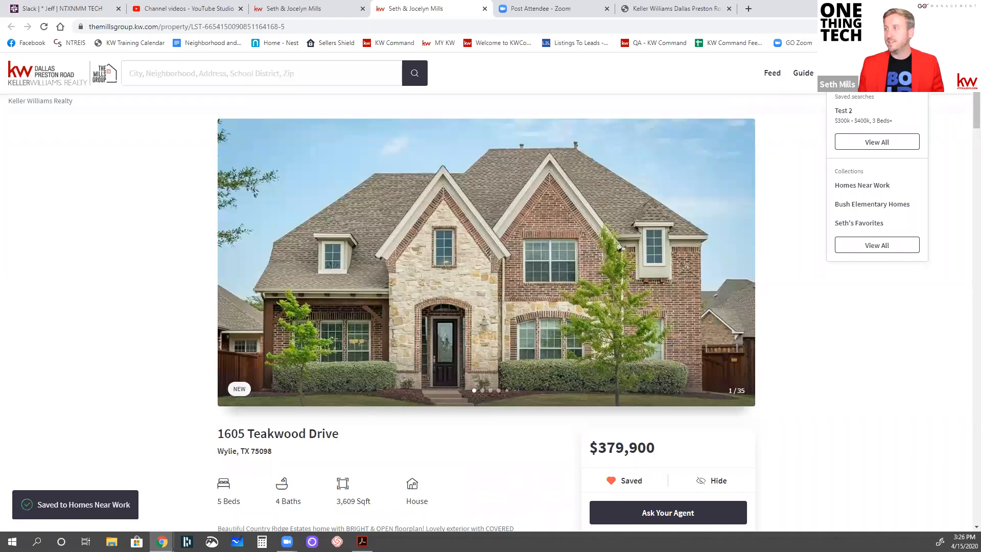
click(867, 189)
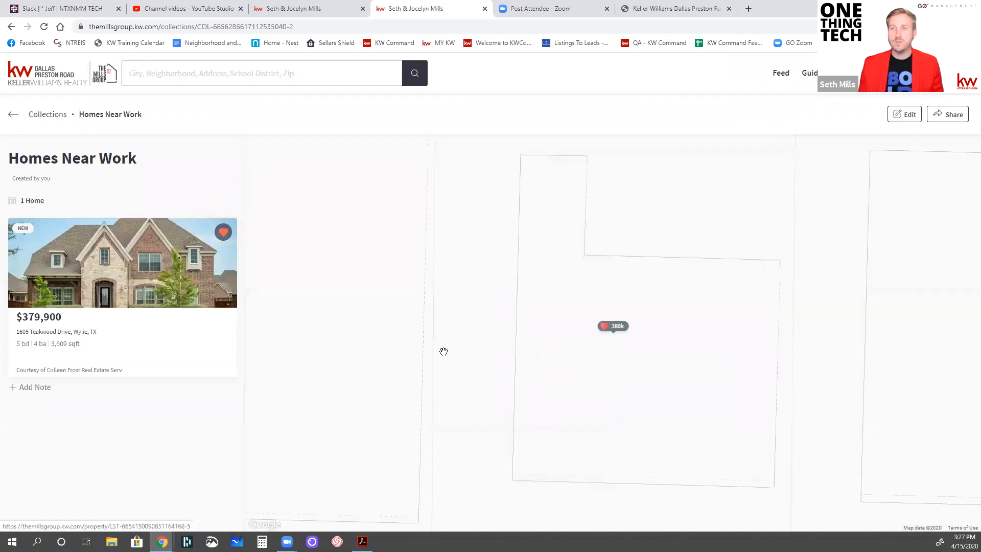
mouse_move(866, 73)
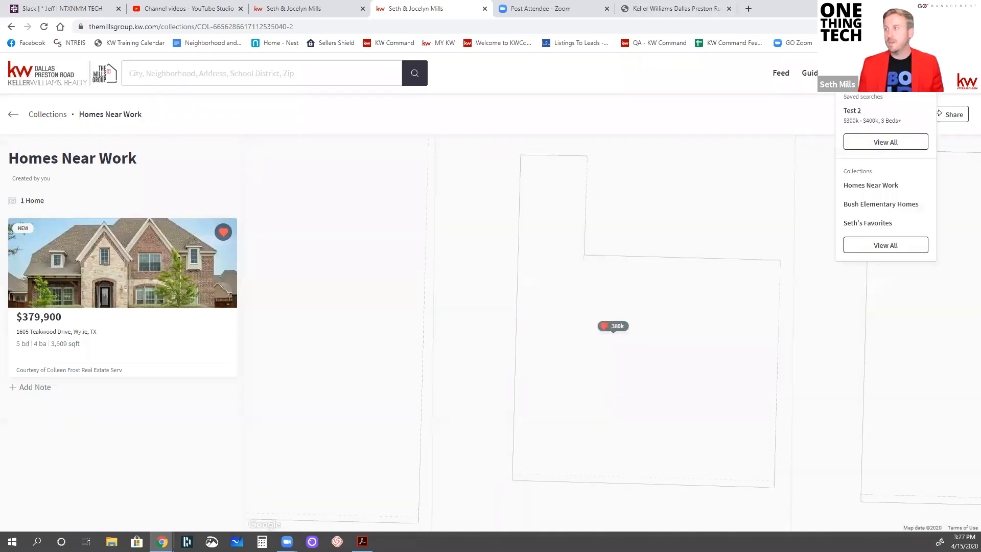
click(783, 77)
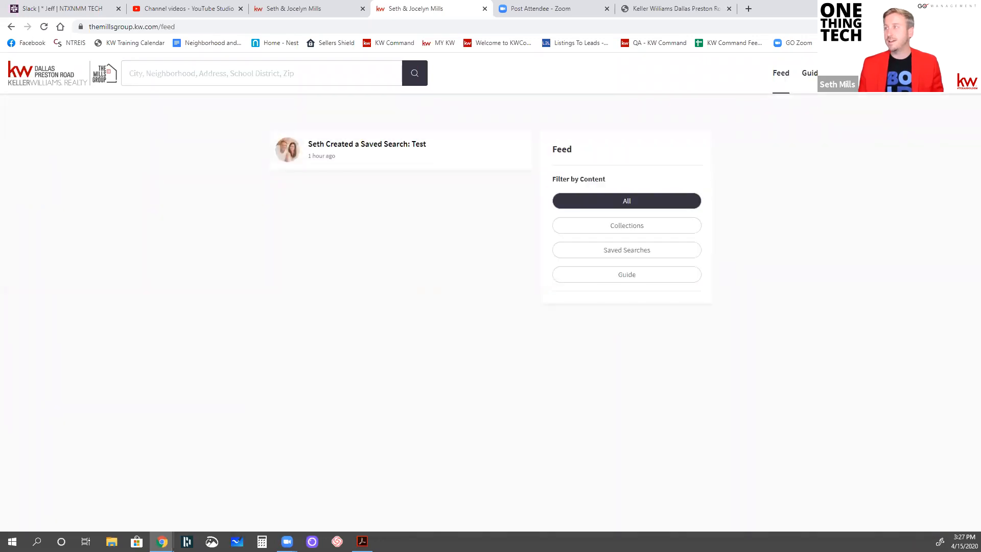
Open the Co-buyer page of the account to view the invitation form
click(950, 73)
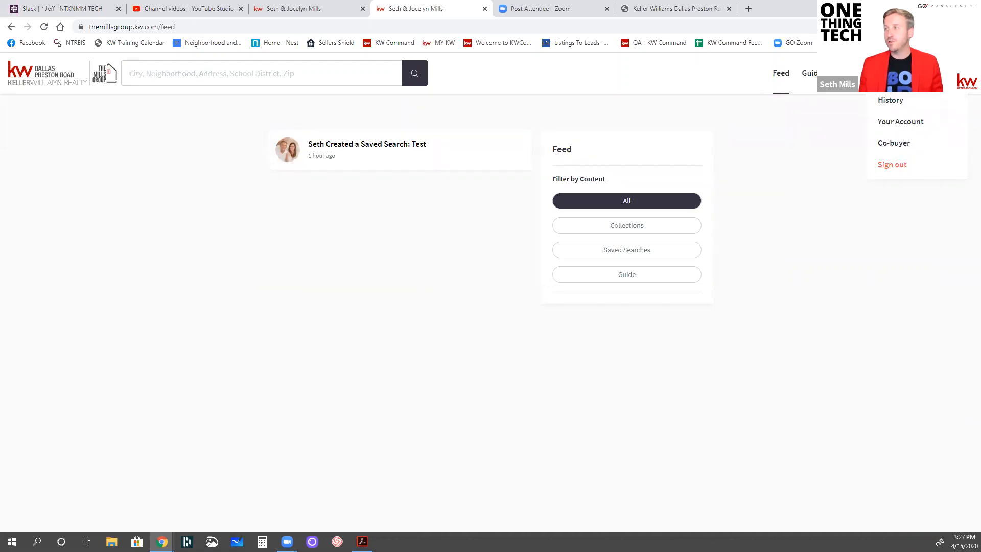
click(898, 147)
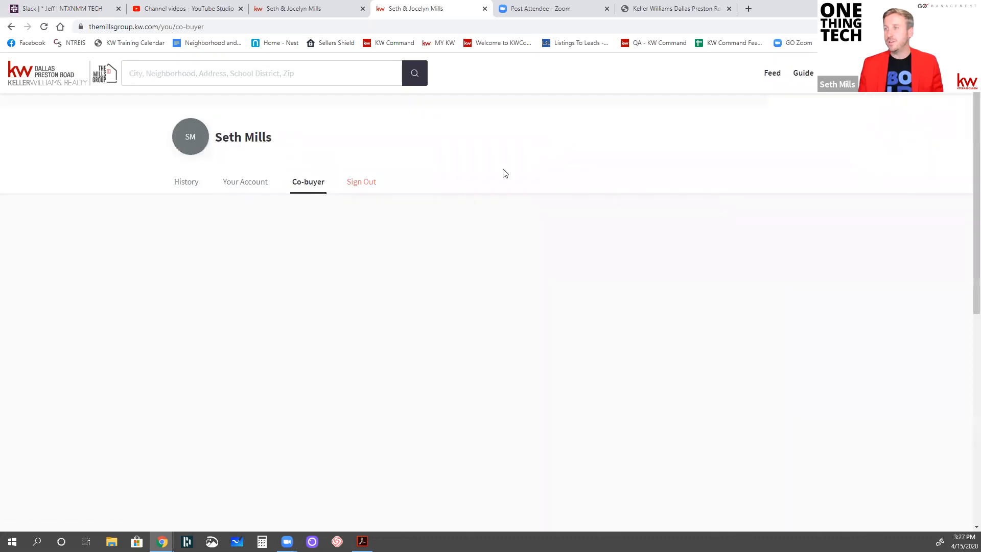
click(357, 289)
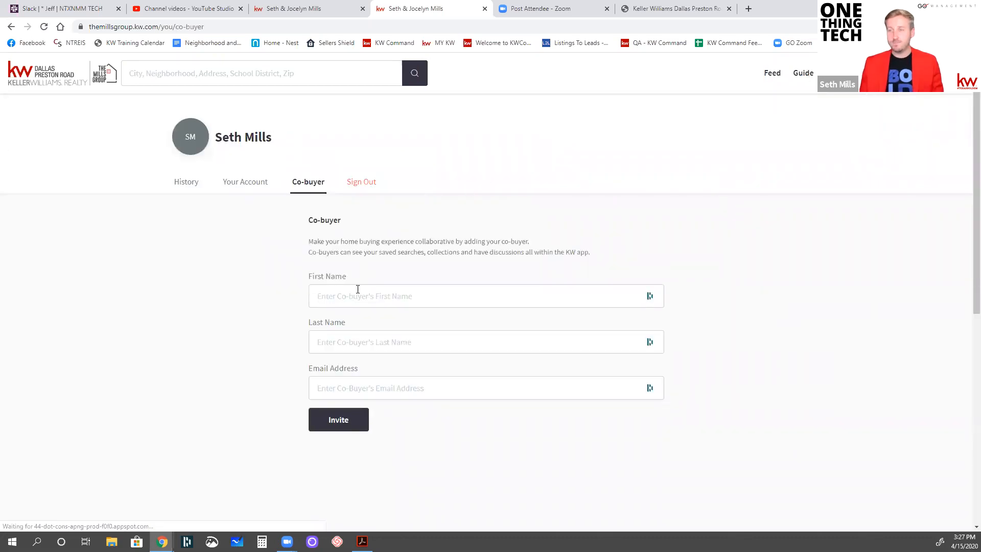
click(209, 273)
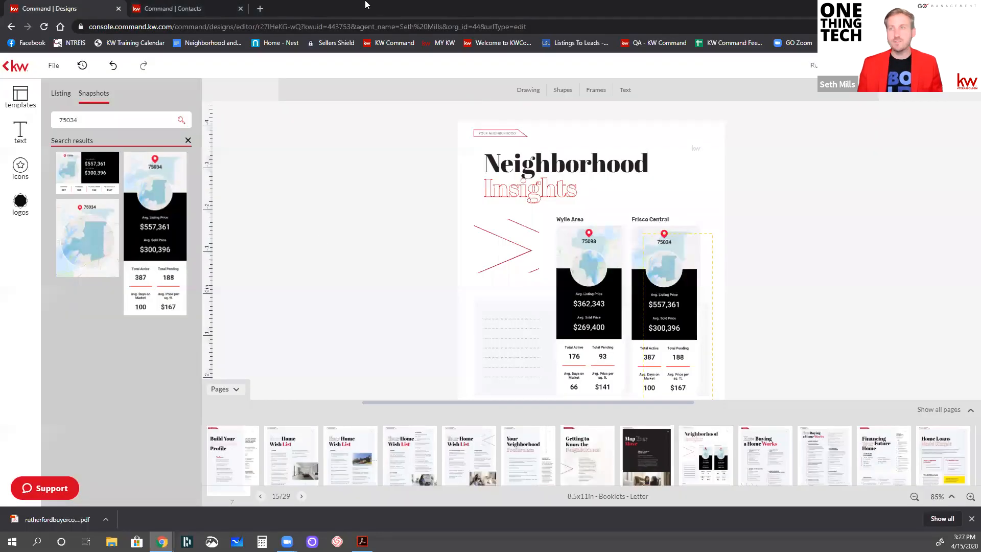
Switch to the contact record in KW Command, reload it, and delete its saved search Test 2
click(201, 12)
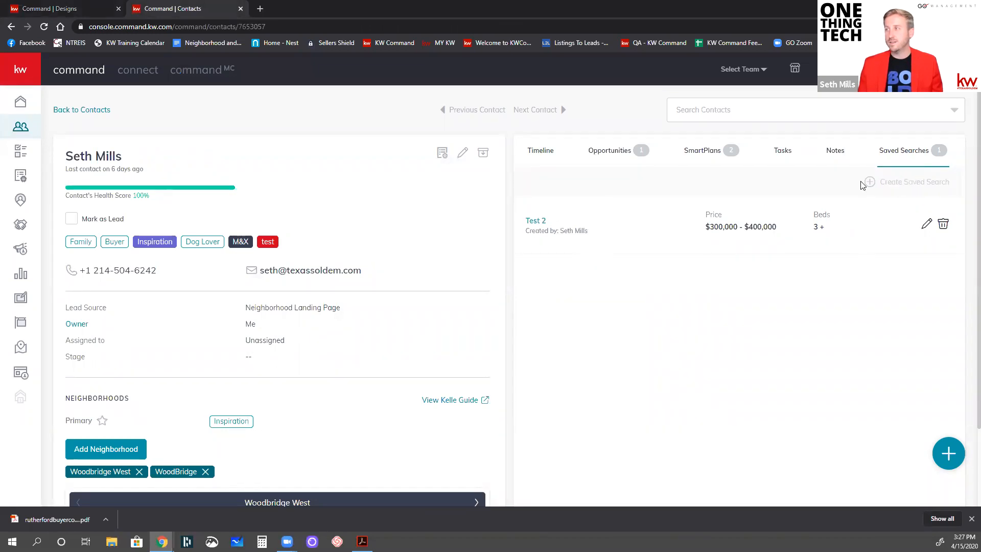
click(44, 28)
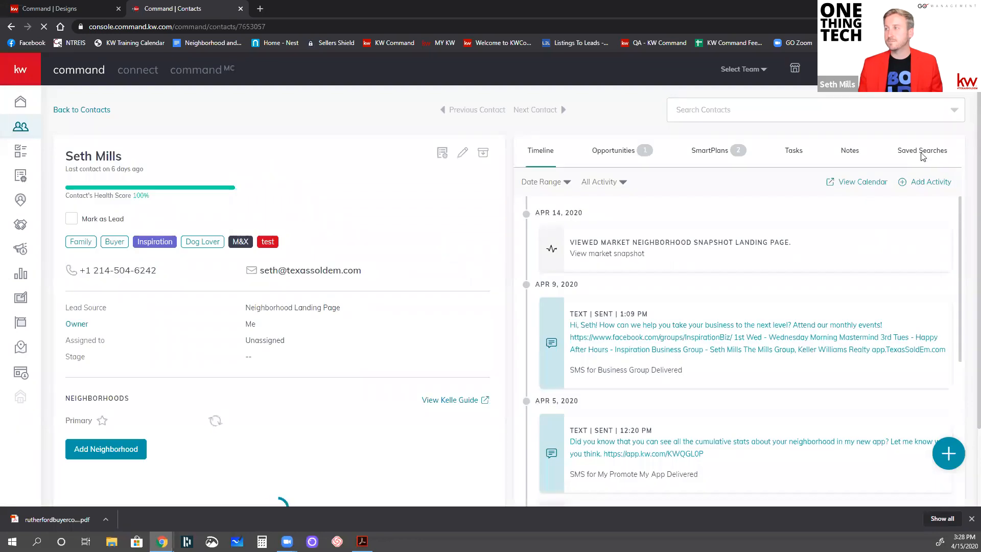
click(922, 151)
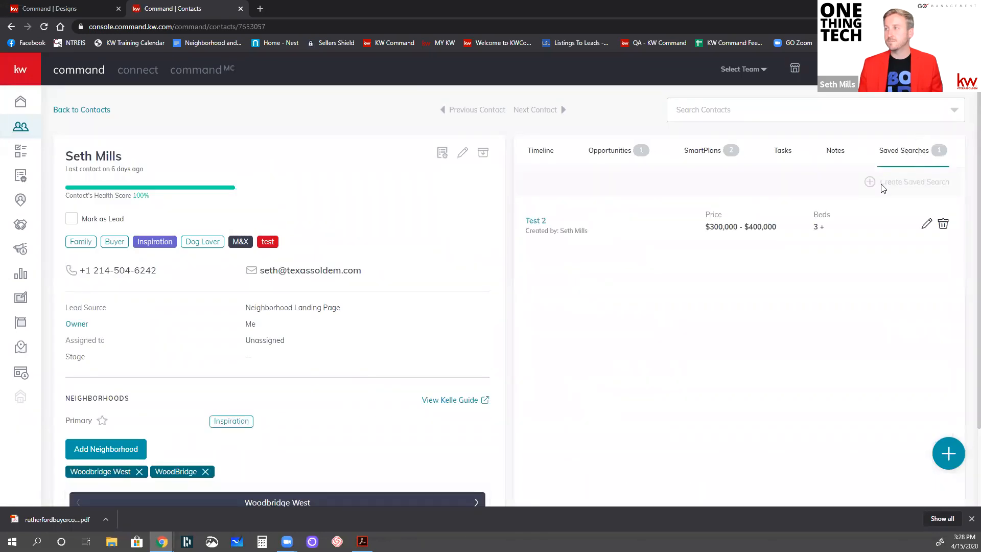
click(942, 224)
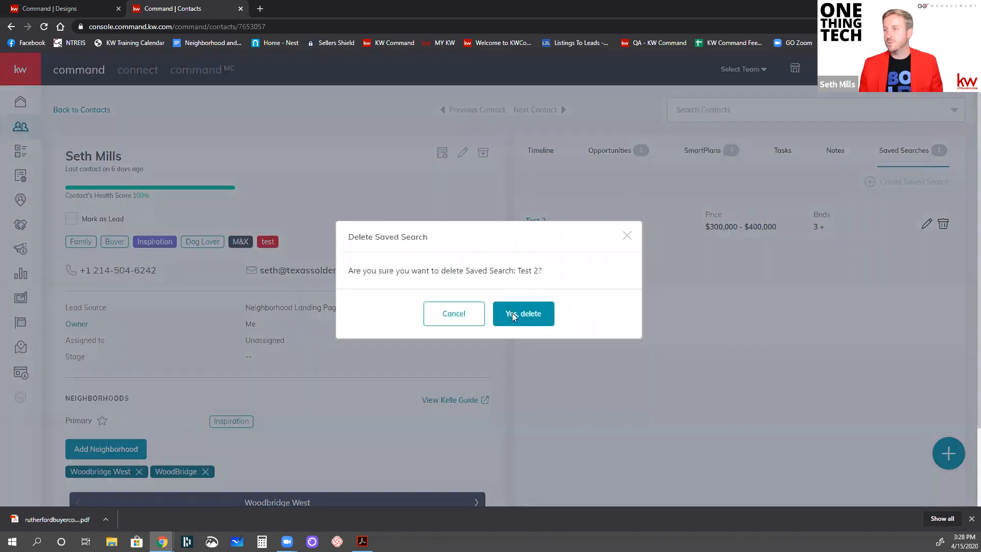
click(509, 314)
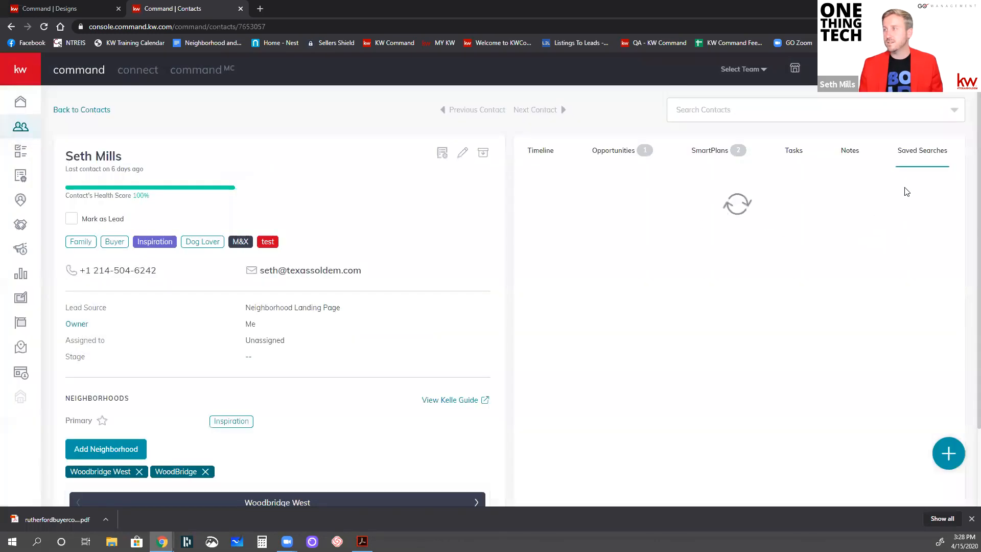
Start a new saved search for the contact with the title Title Search
click(716, 254)
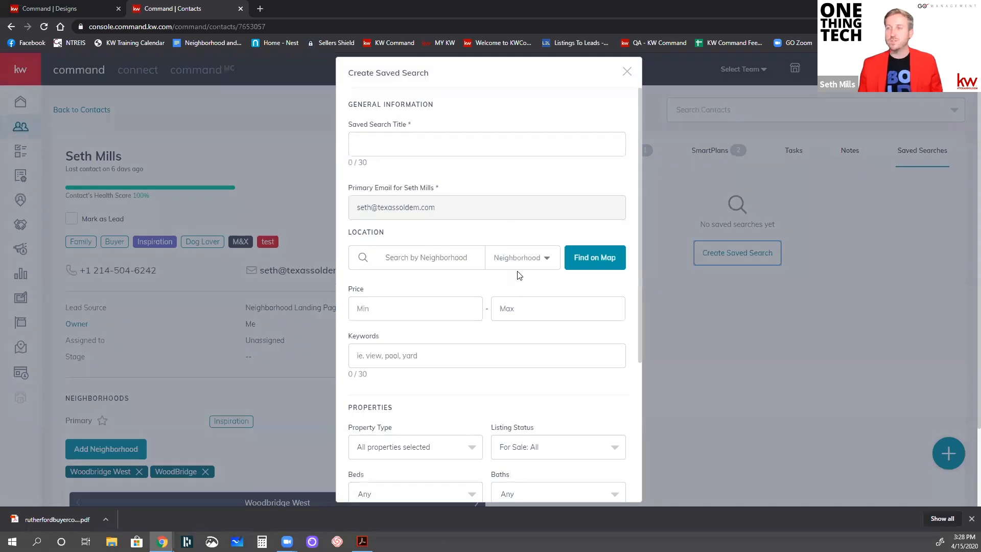
click(433, 139)
text(Title Search)
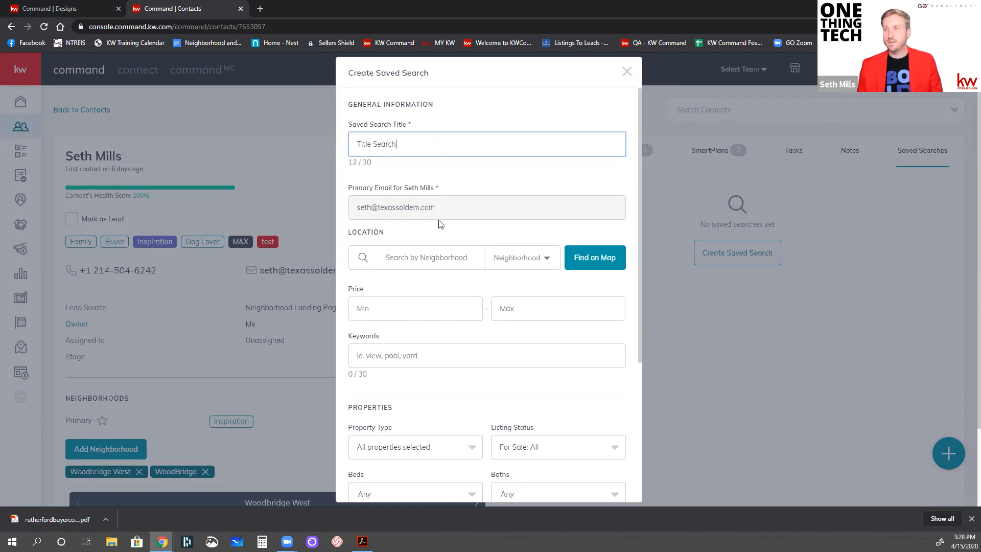
Add the neighborhoods Prestonwood North, Dallas, TX and Inspiration, St Paul, TX to the saved search's location
scroll(438, 223, down, 2)
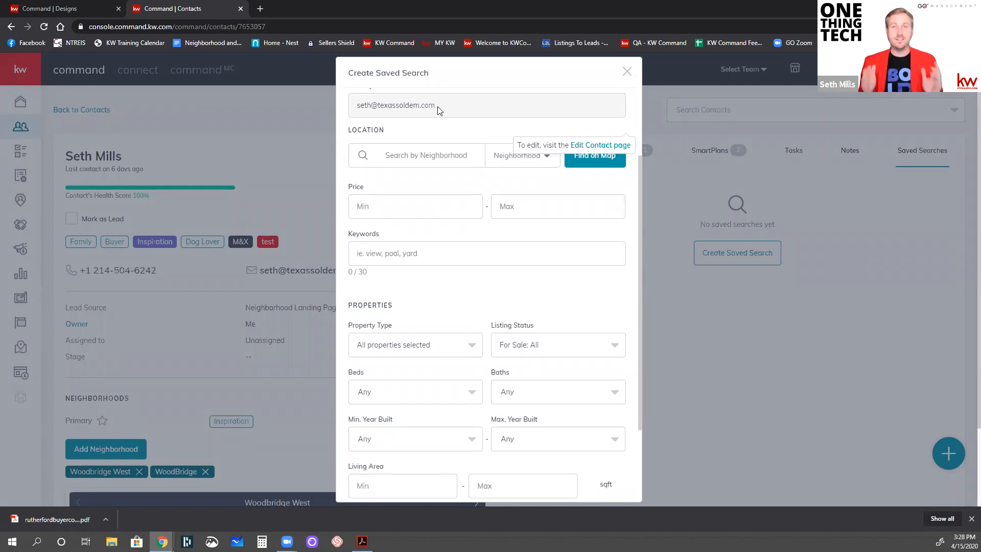
click(424, 160)
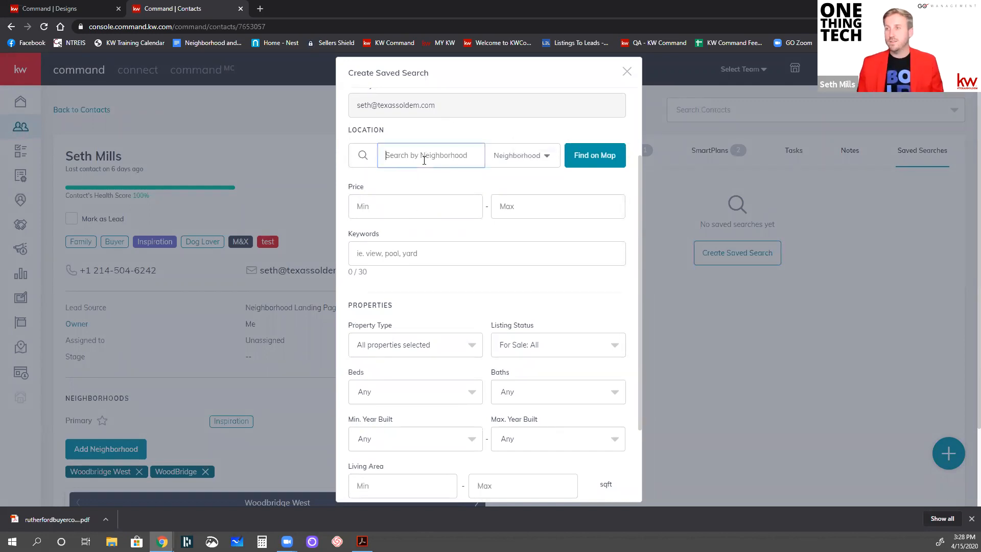
click(536, 155)
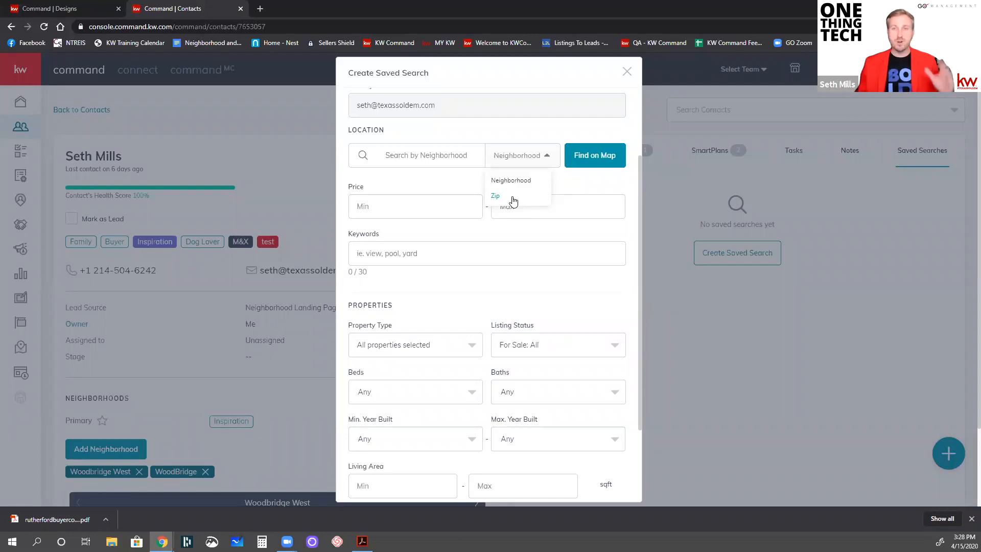
click(519, 187)
click(446, 167)
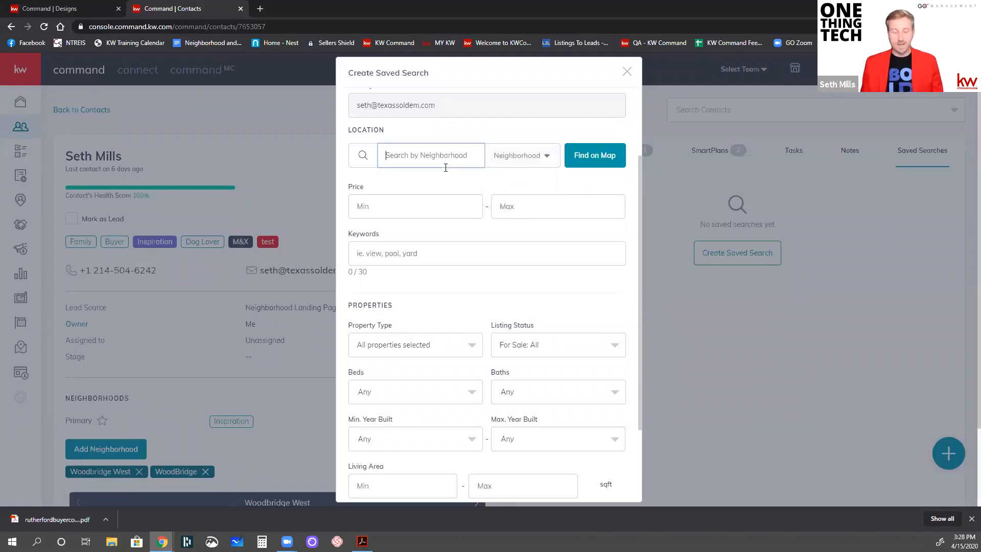
text(prestonwood)
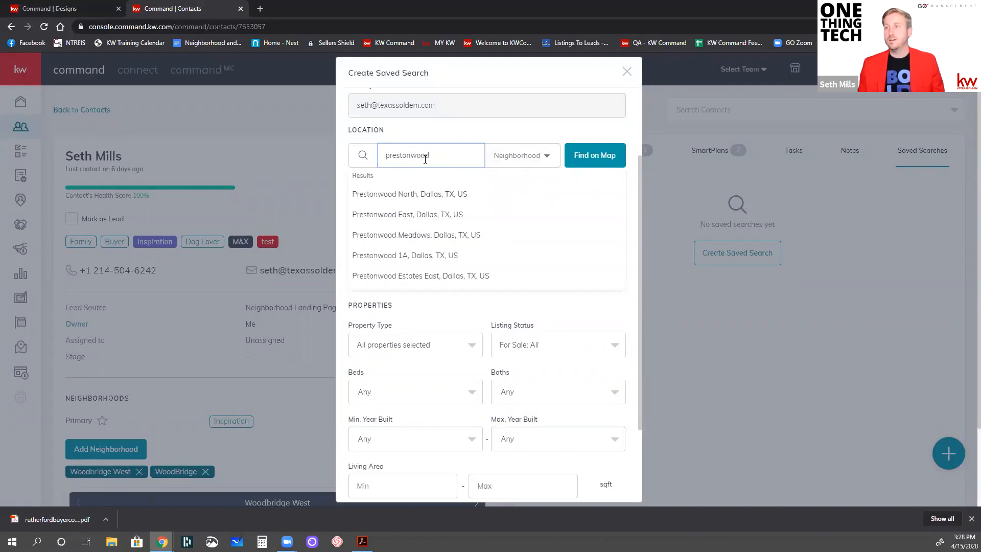
click(417, 194)
click(459, 160)
text(inspir)
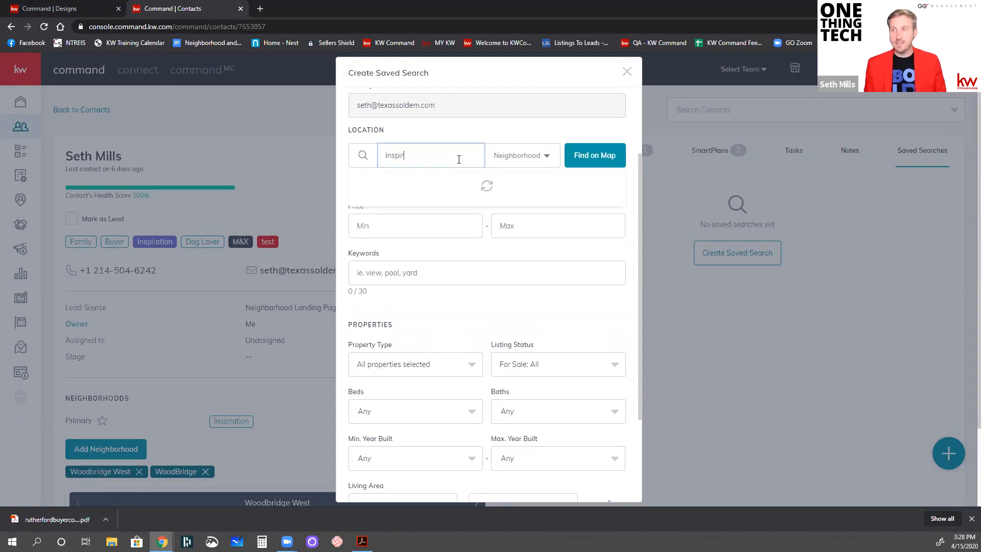
text(ation)
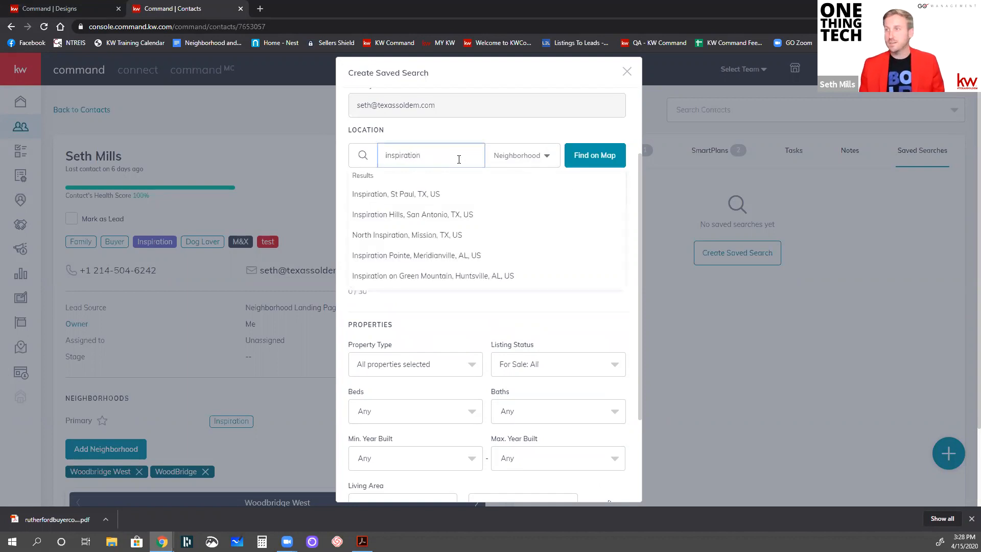
click(406, 196)
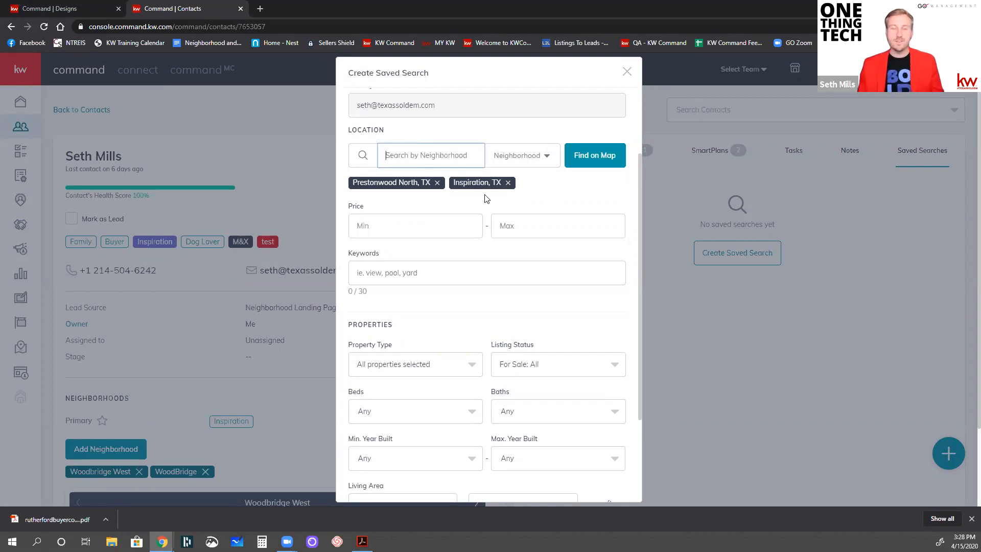
Enter a minimum price of $300, review the remaining property filters, and cancel creating the saved search
click(406, 226)
text(300)
scroll(405, 223, down, 3)
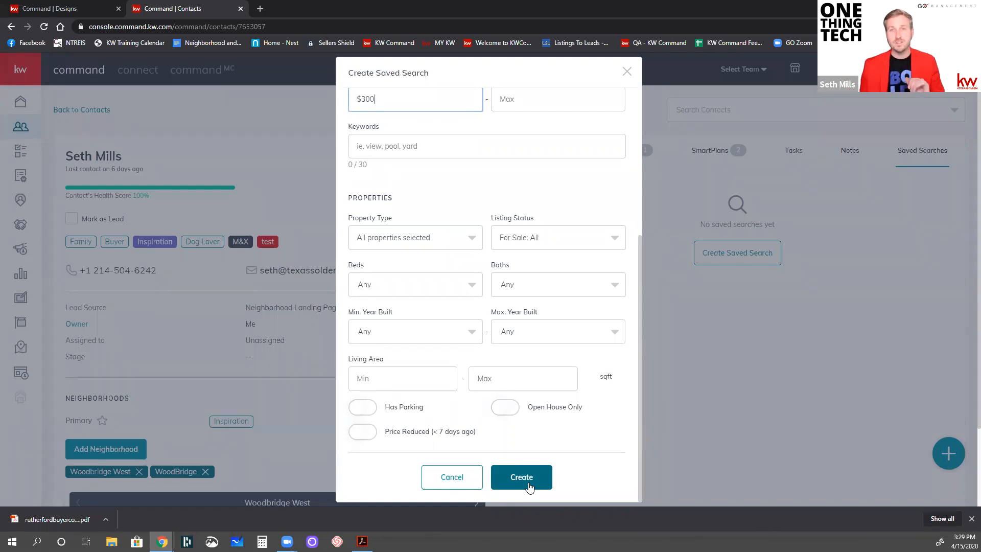
click(514, 416)
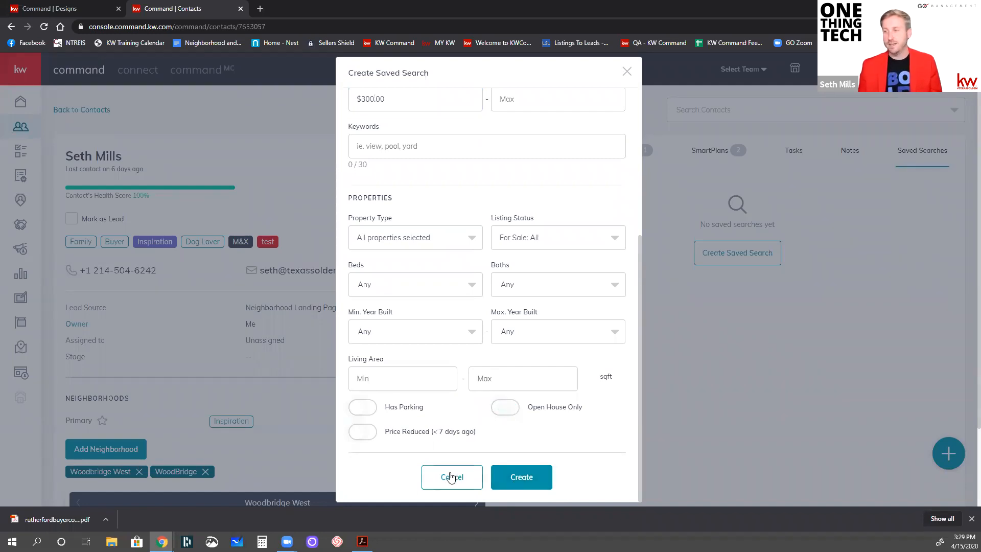
click(451, 478)
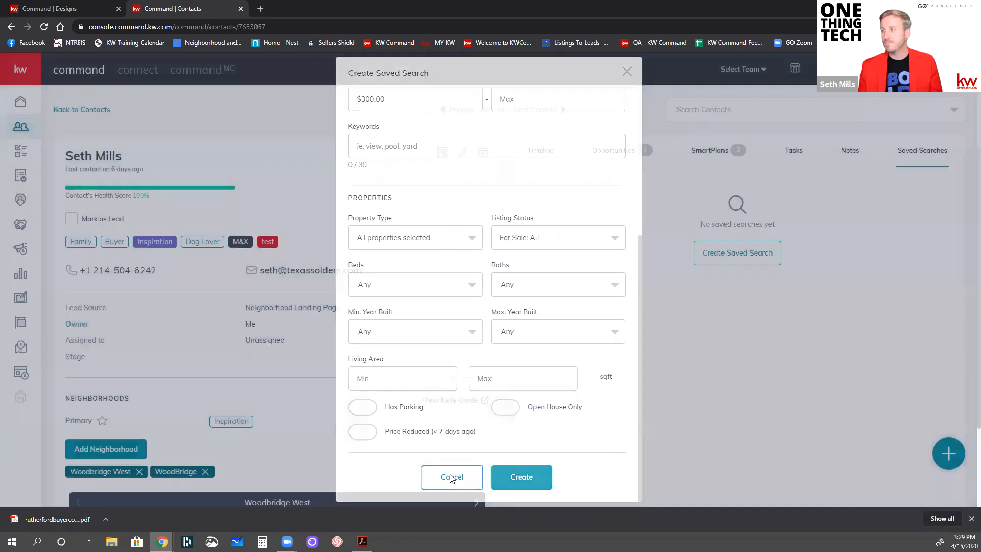